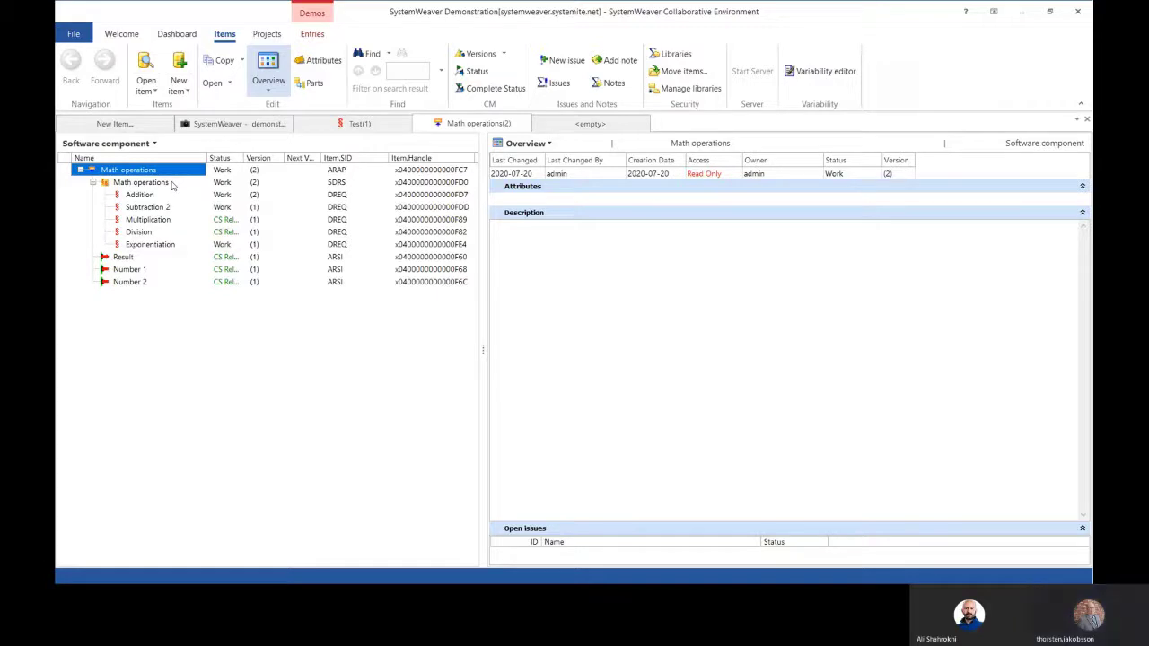
# Step: Review the descriptions of the Addition, Subtraction 2 and Multiplication design requirements under Math operations
pyautogui.click(158, 197)
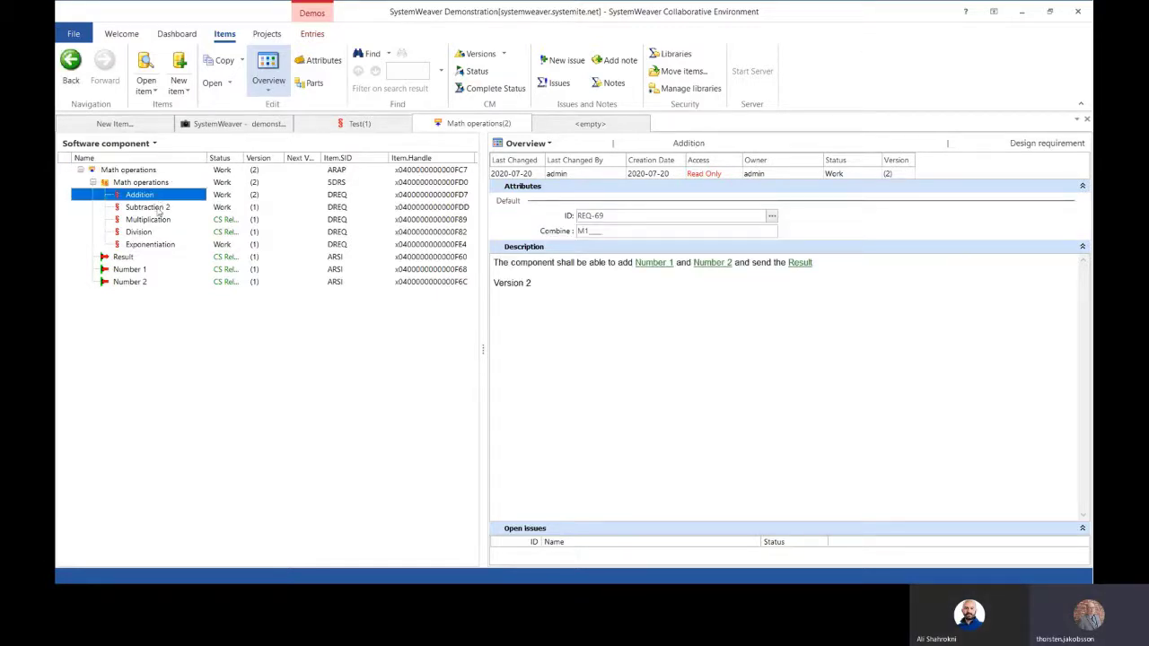
pyautogui.click(154, 210)
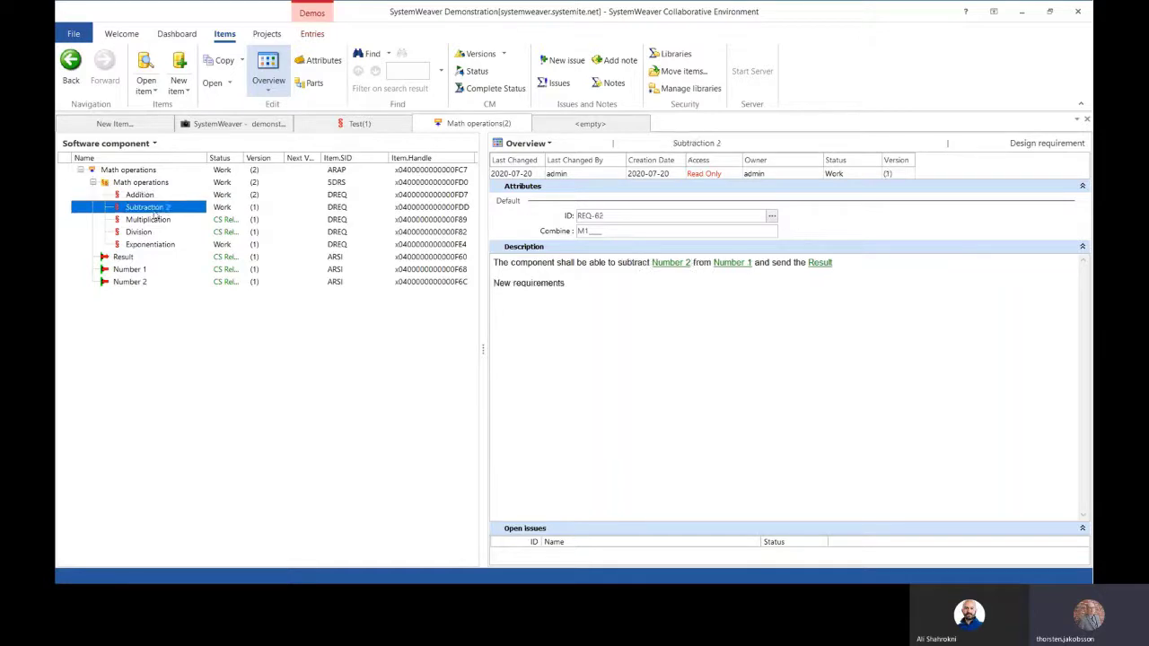
pyautogui.click(152, 221)
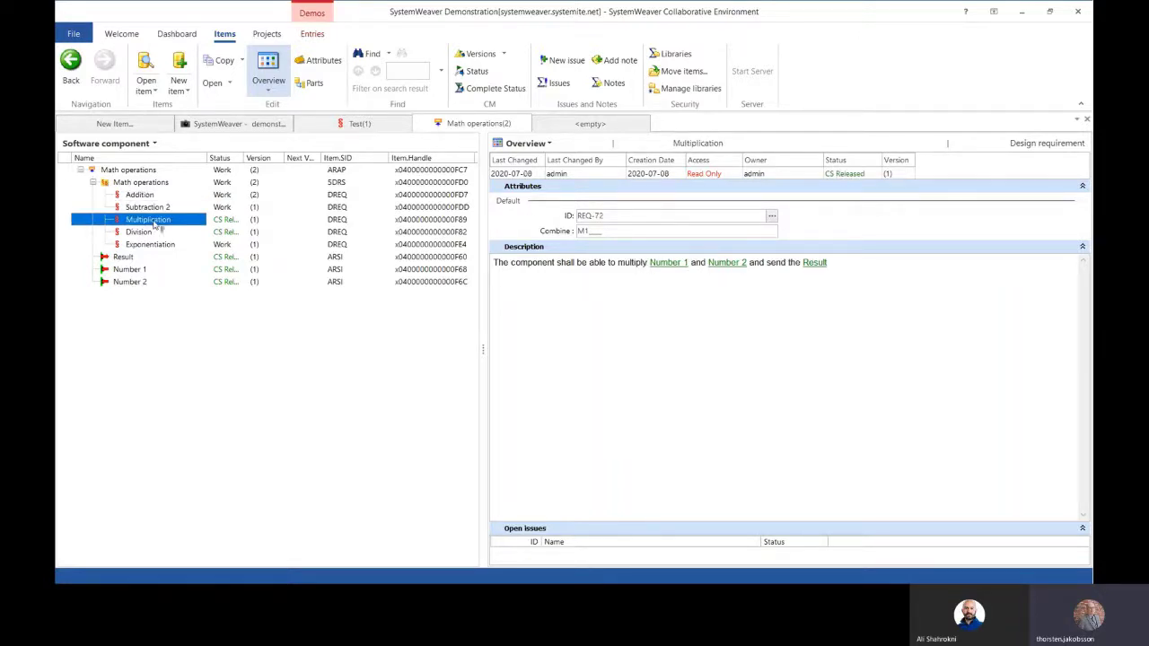
# Step: Switch to Visual Studio Code and examine the test methods in unit_test.py and the SystemWeaver requirement links in their docstrings
pyautogui.hotkey('alt', 'Tab')
pyautogui.press('Tab')
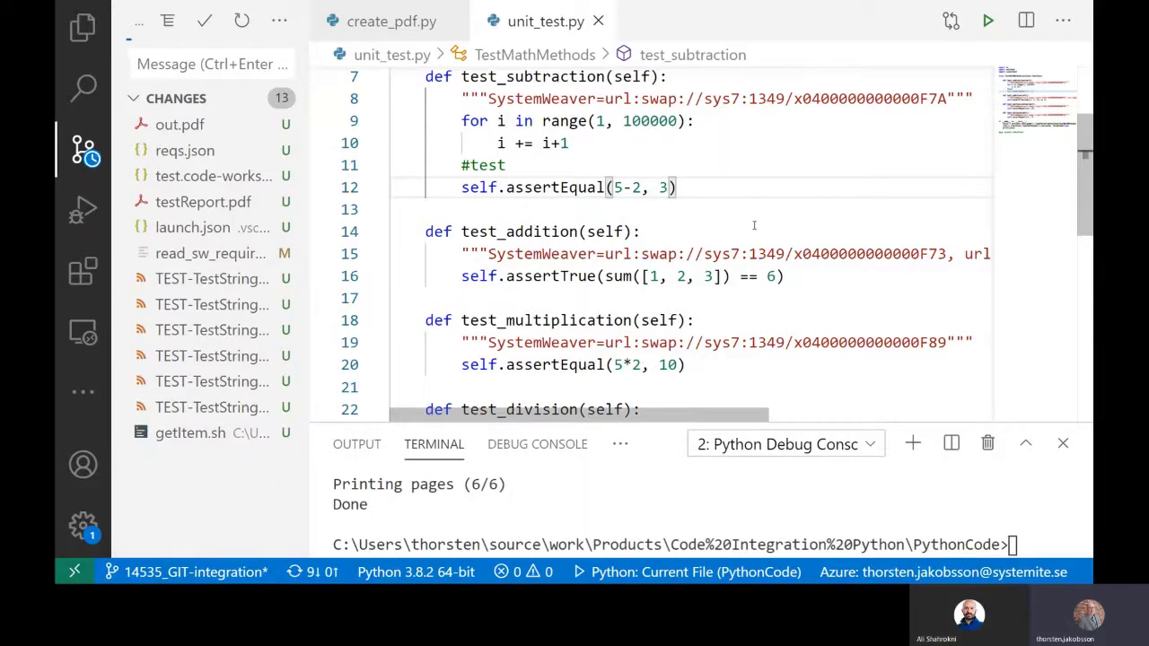
pyautogui.scroll(2, 754, 227)
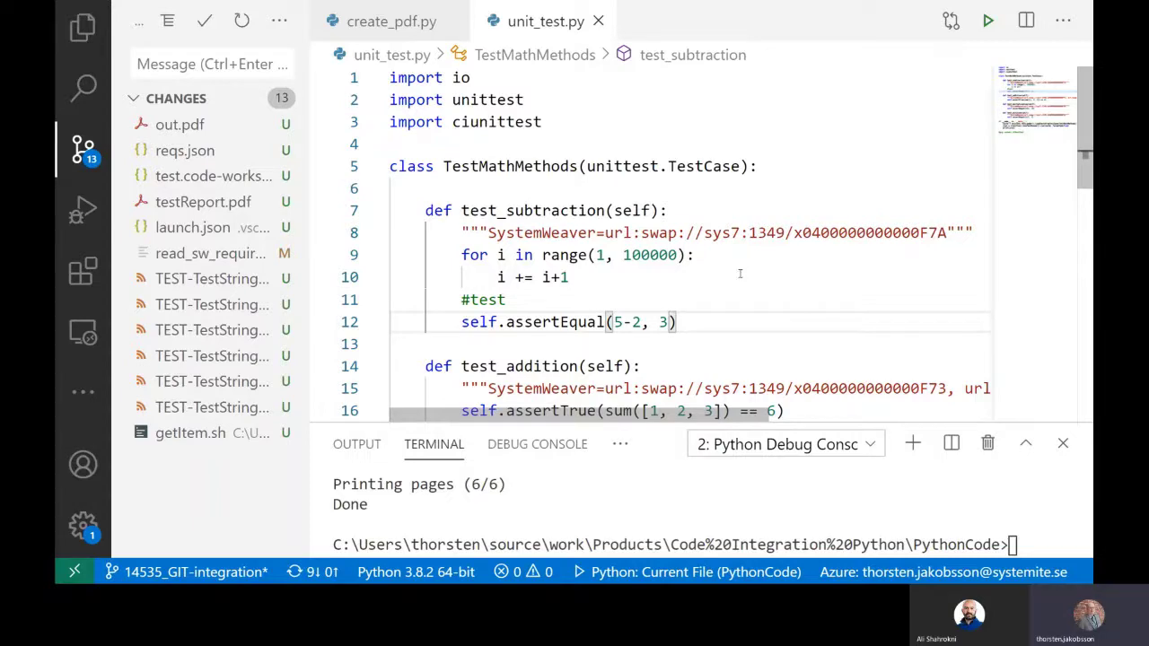
pyautogui.scroll(-1, 740, 273)
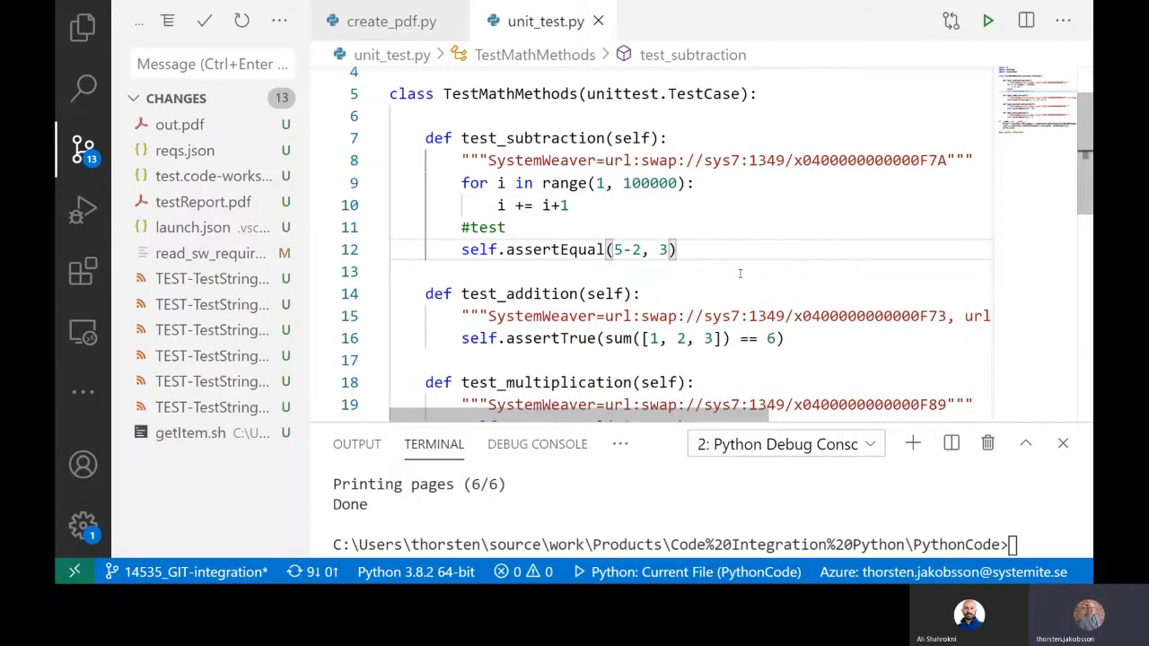
pyautogui.scroll(-1, 740, 273)
pyautogui.scroll(-1, 740, 273)
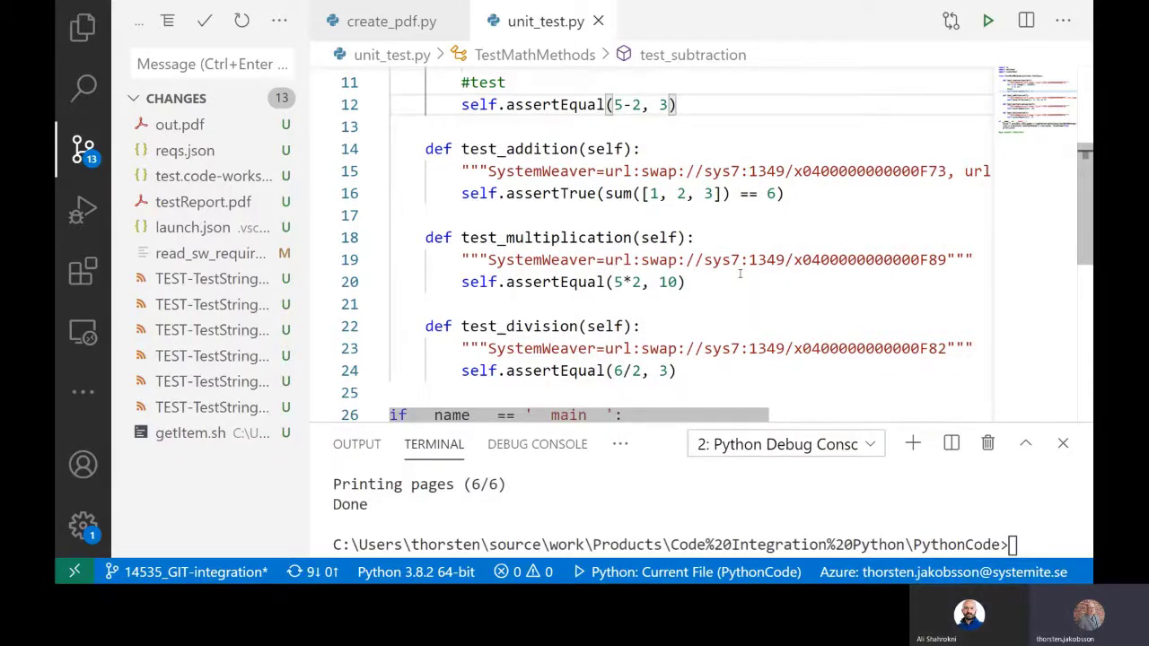
pyautogui.scroll(-1, 739, 273)
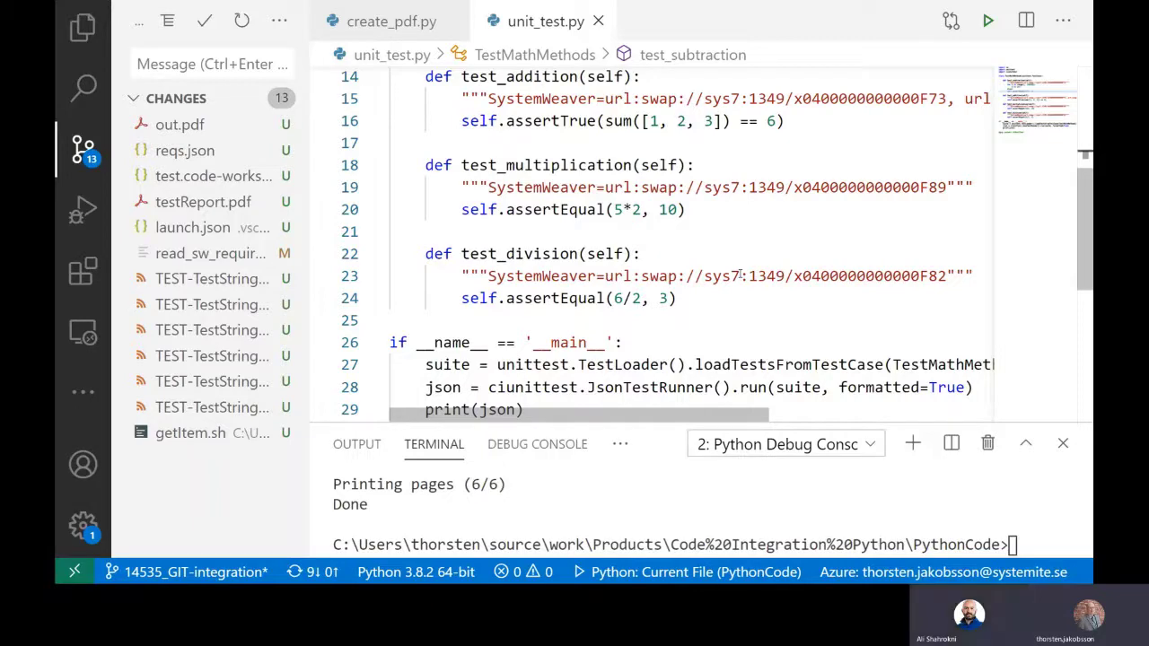
pyautogui.scroll(1, 739, 276)
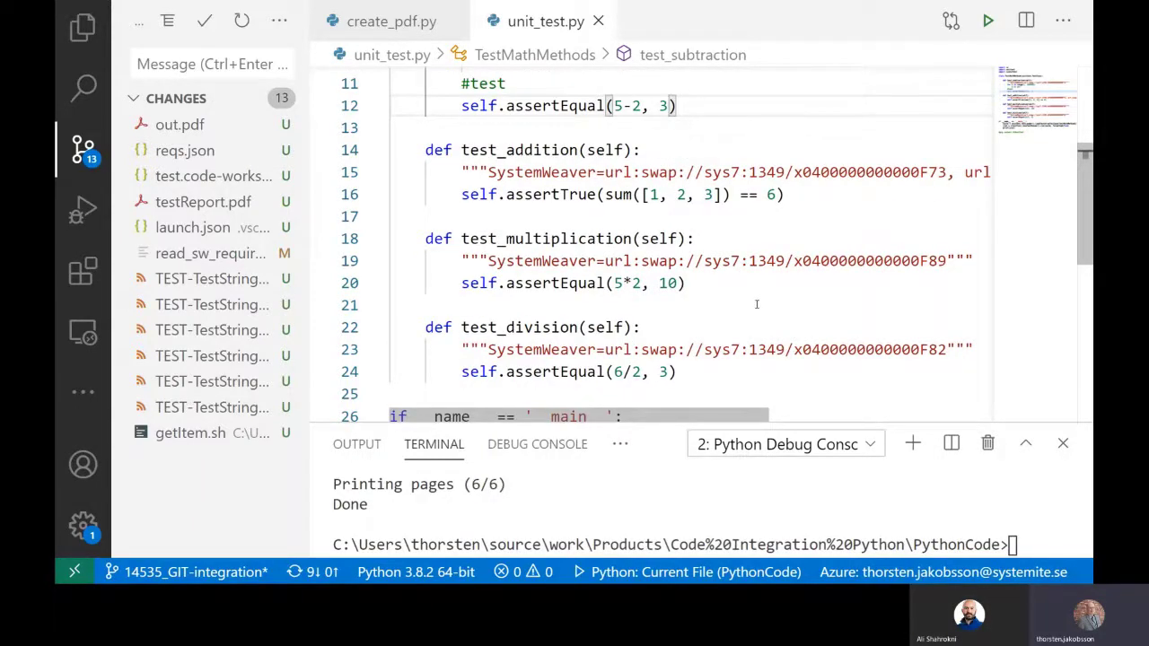
pyautogui.scroll(-1, 756, 301)
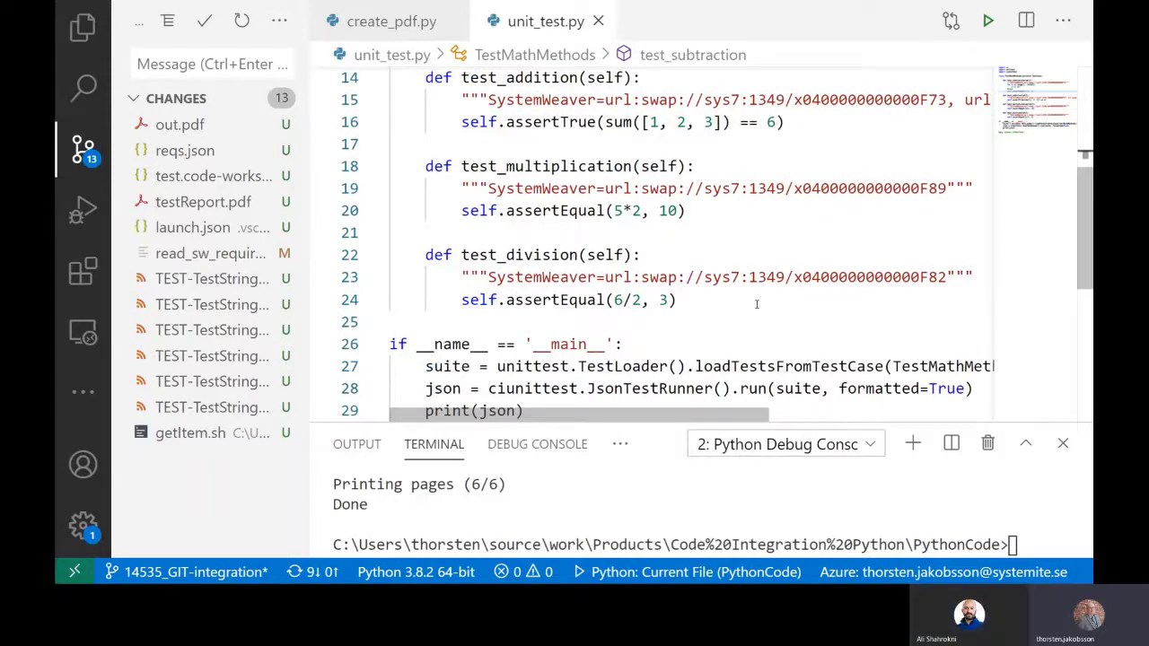
pyautogui.scroll(1, 756, 304)
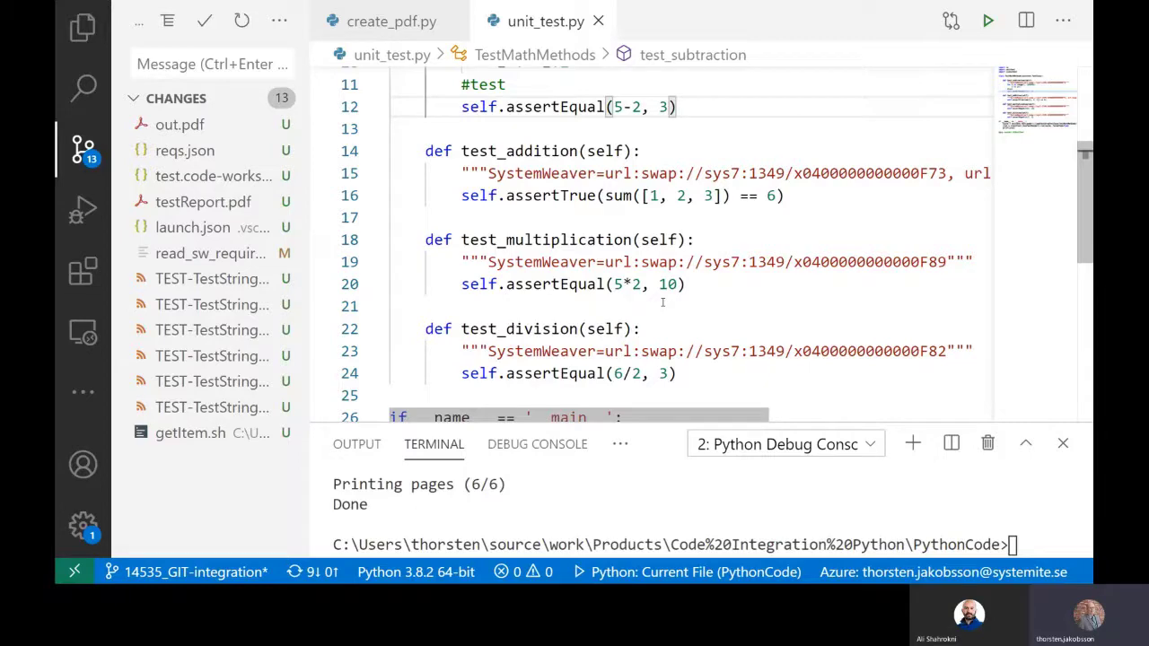
pyautogui.scroll(4, 663, 303)
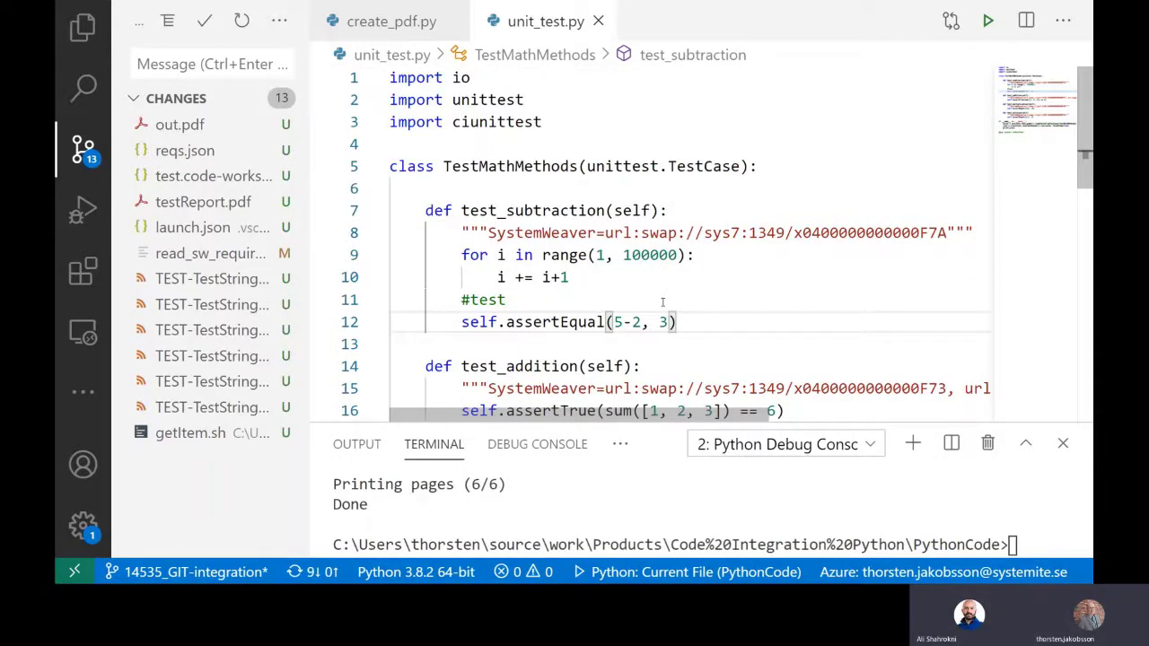
# Step: Switch to Azure DevOps in the browser and show the azure-pipelines.yml file of the Code Integration Python repository
pyautogui.hotkey('alt', 'Tab')
pyautogui.hotkey('alt', 'Tab')
pyautogui.hotkey('alt', 'Tab')
pyautogui.hotkey('alt', 'Tab')
pyautogui.hotkey('alt', 'Tab')
pyautogui.hotkey('alt', 'Tab')
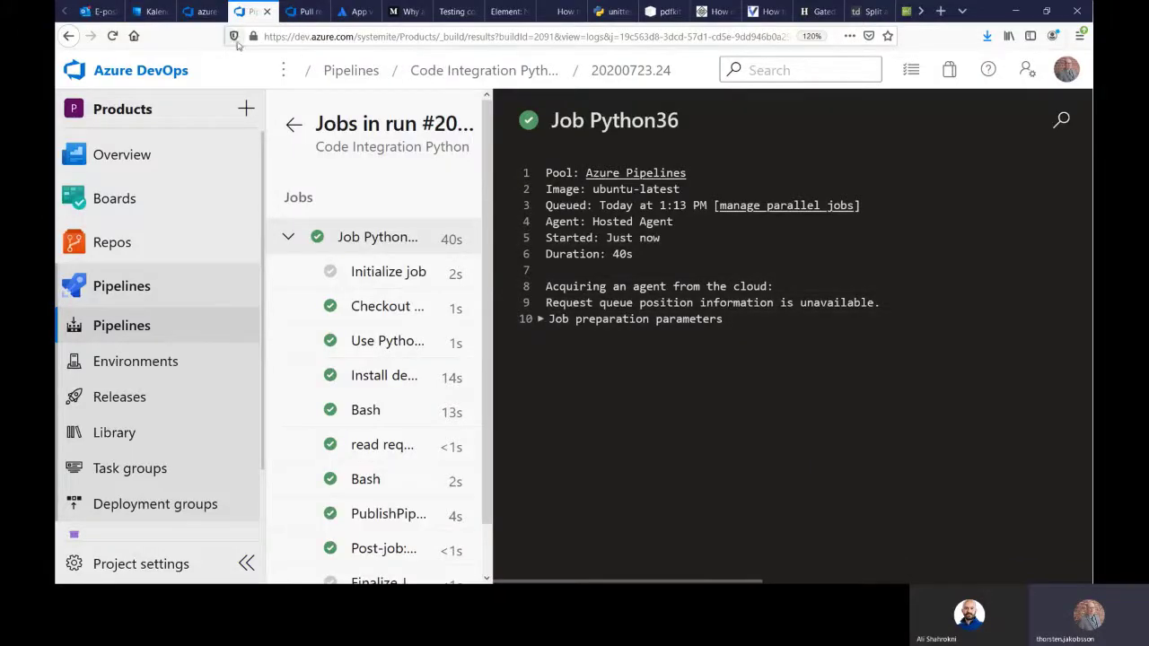
pyautogui.click(199, 12)
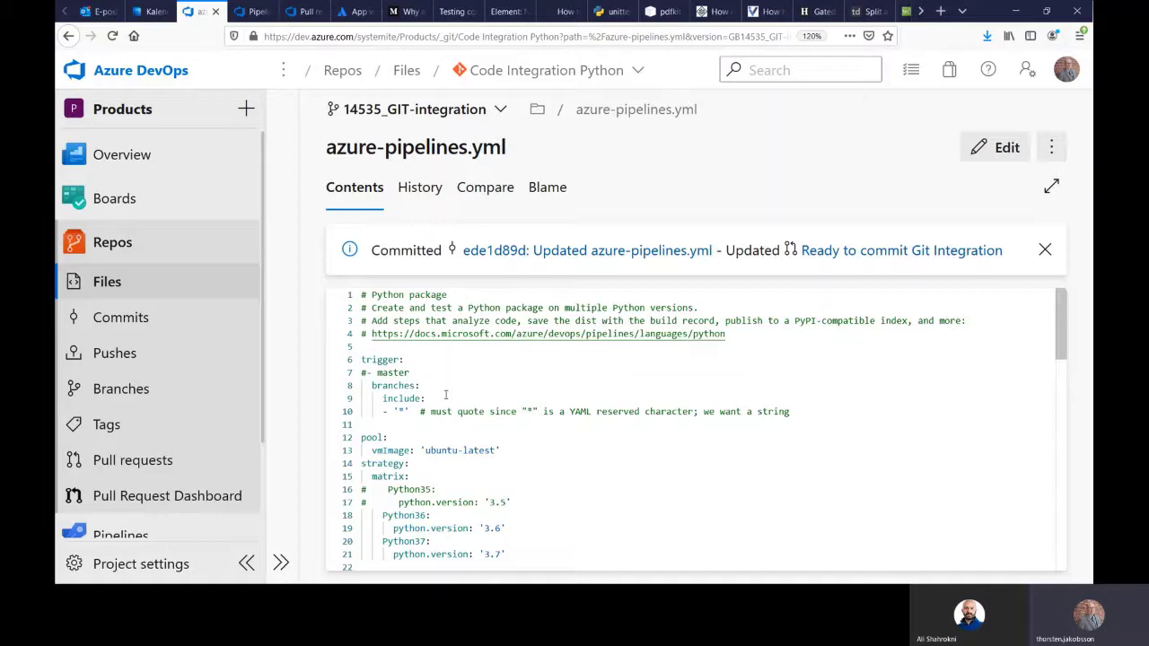
# Step: Read through azure-pipelines.yml from the branch trigger and Python versions to the dependency, unit test and artifact publishing tasks
pyautogui.scroll(-3, 561, 417)
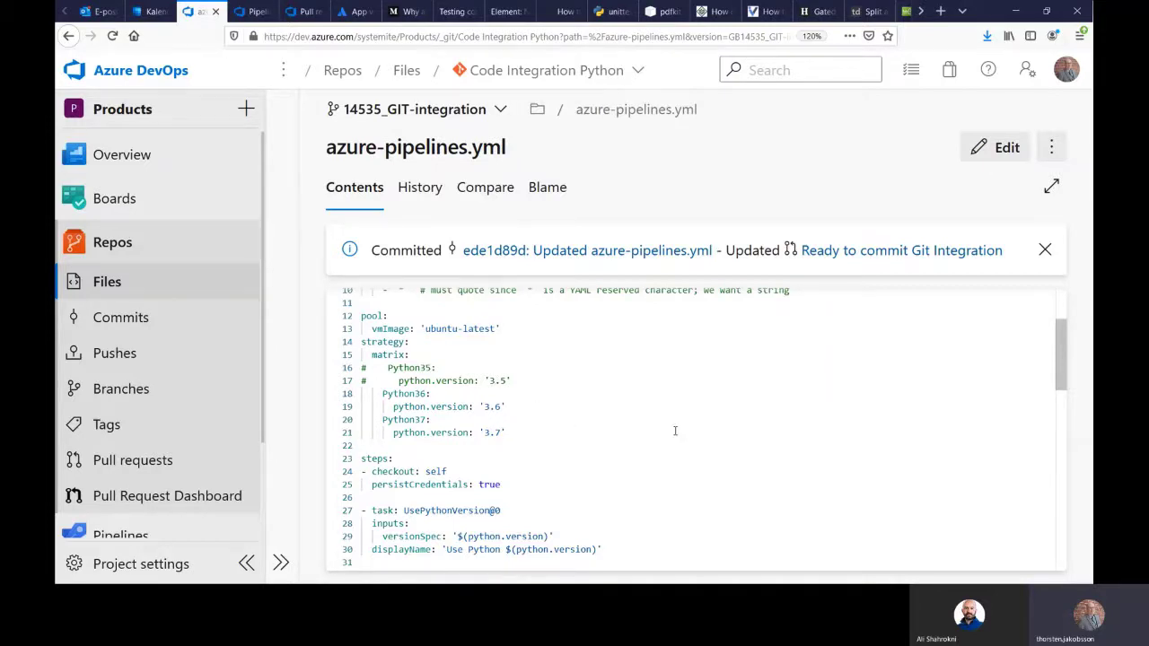
pyautogui.scroll(-4, 675, 431)
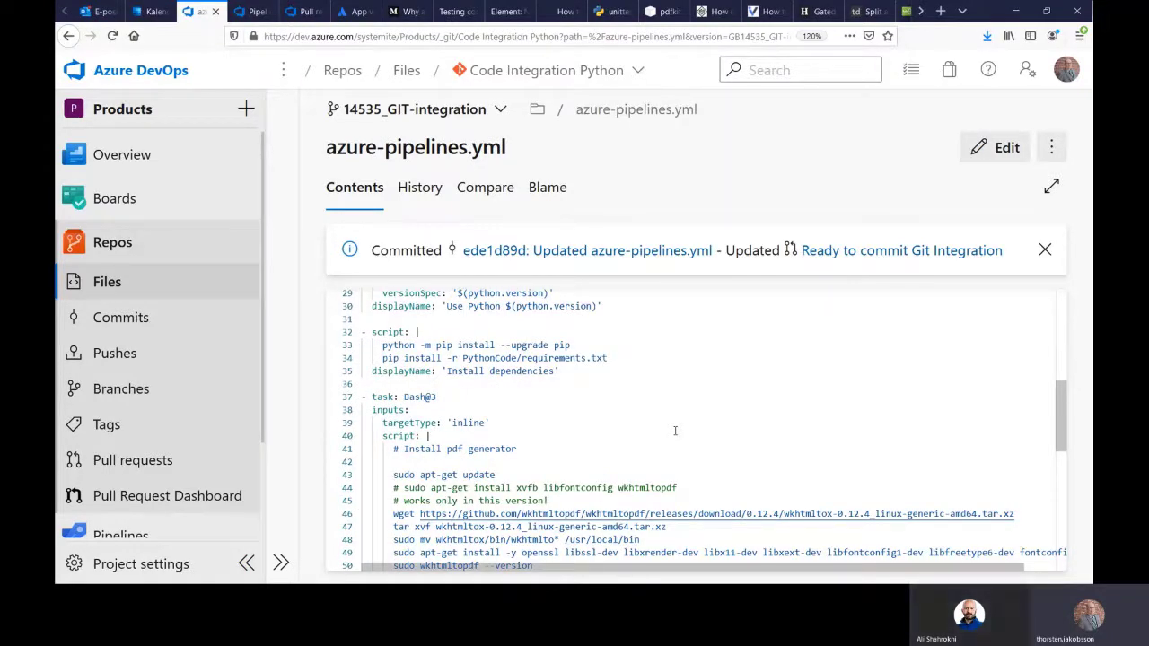
pyautogui.scroll(2, 676, 431)
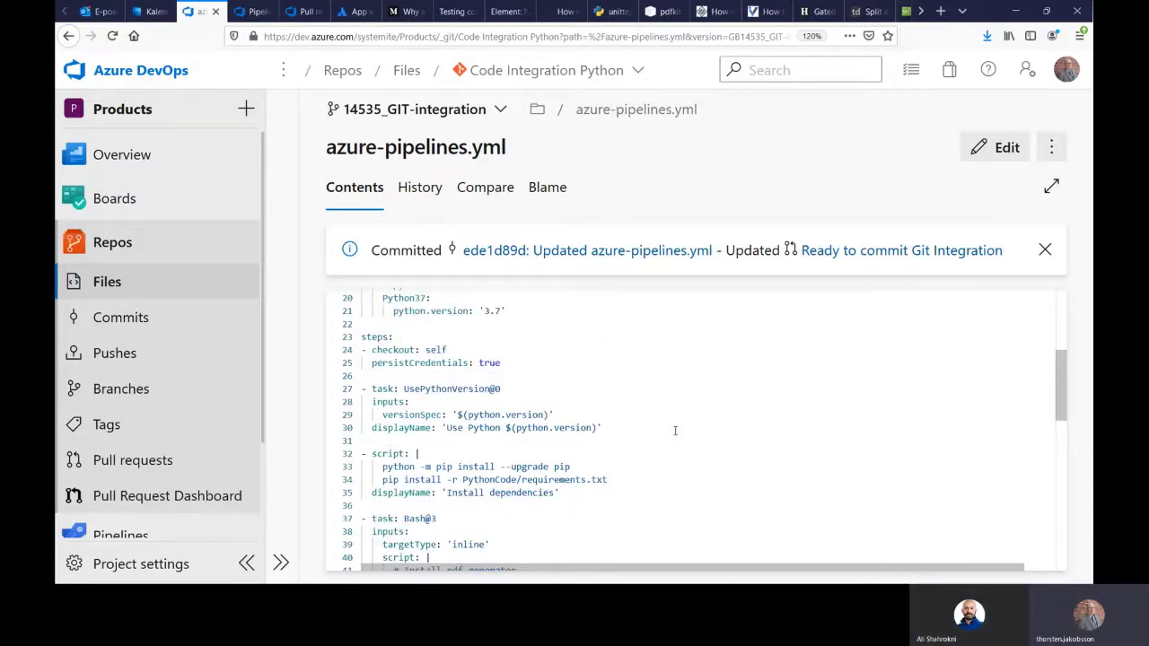
pyautogui.scroll(4, 675, 431)
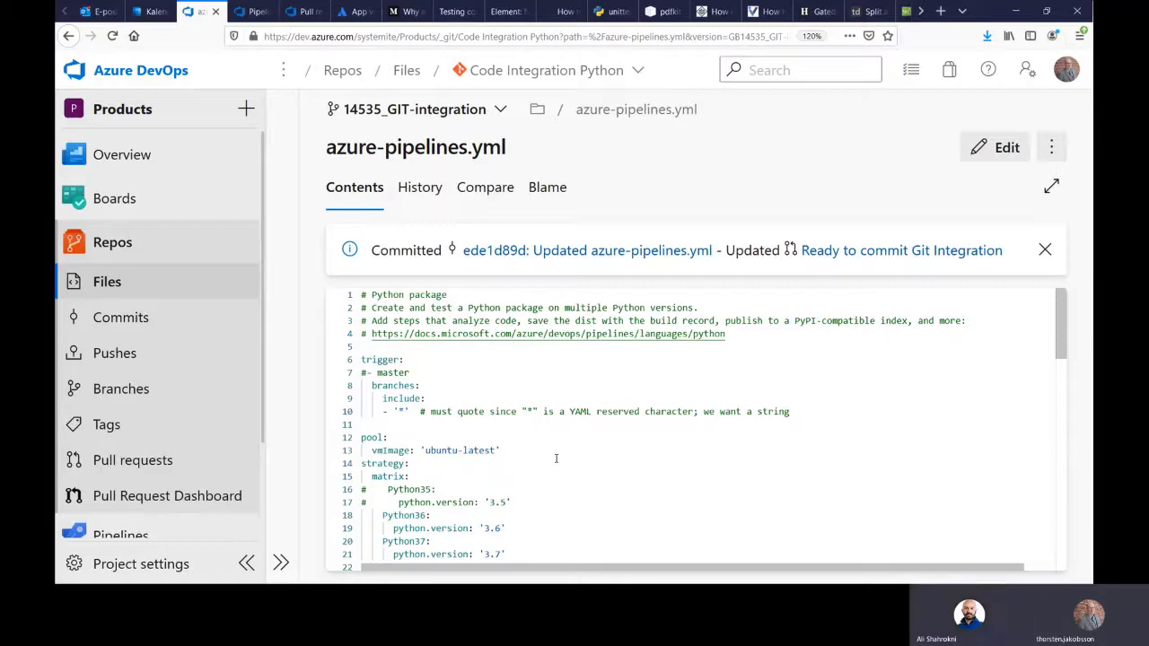
pyautogui.scroll(-5, 556, 459)
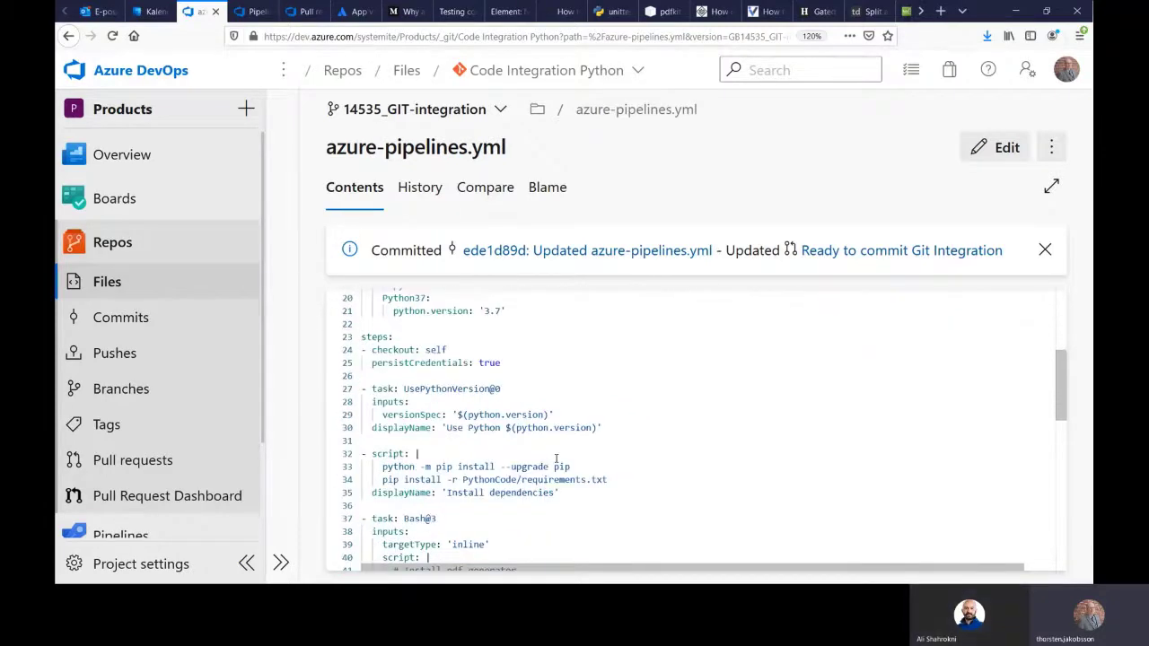
pyautogui.scroll(-2, 555, 459)
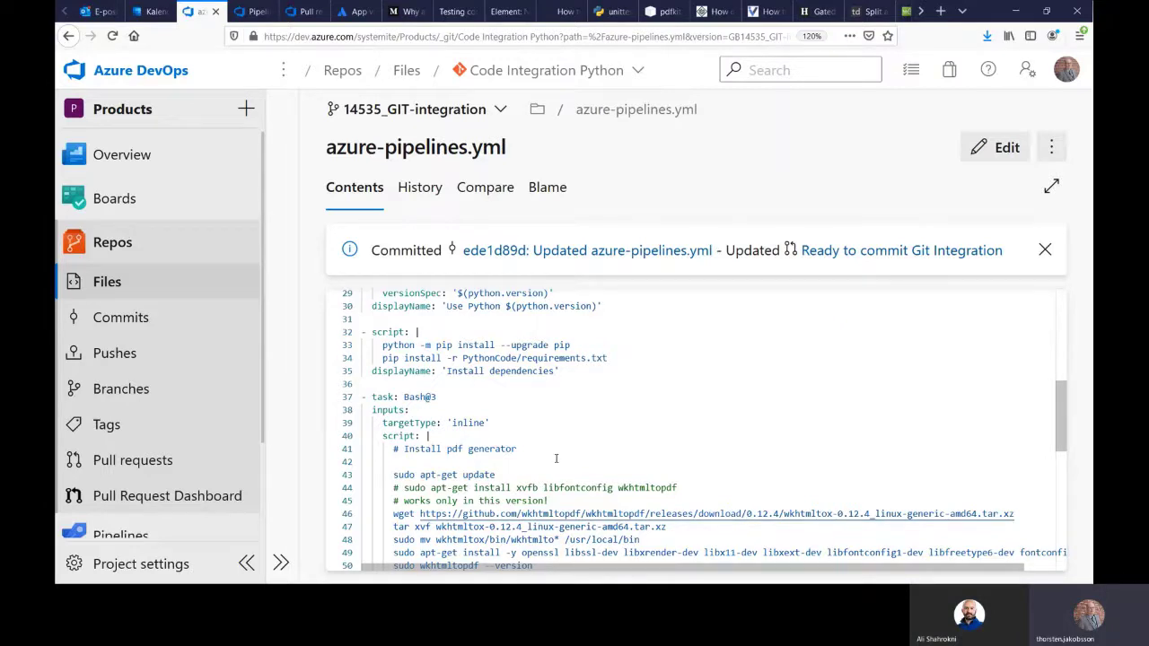
pyautogui.scroll(-3, 556, 459)
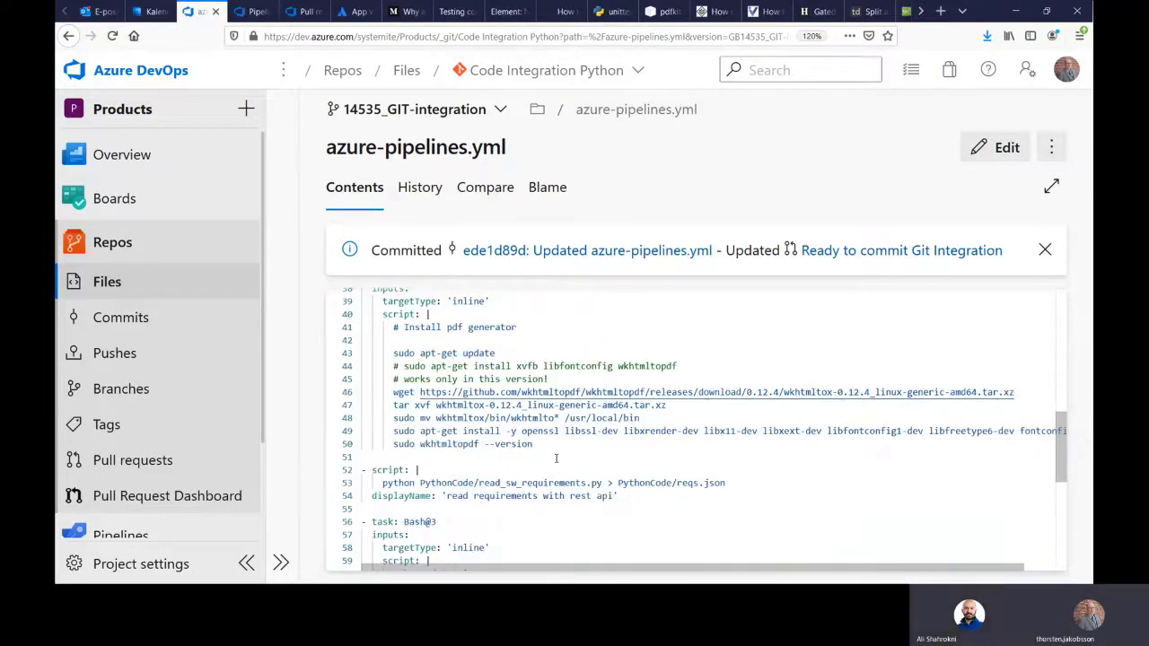
pyautogui.scroll(-3, 556, 459)
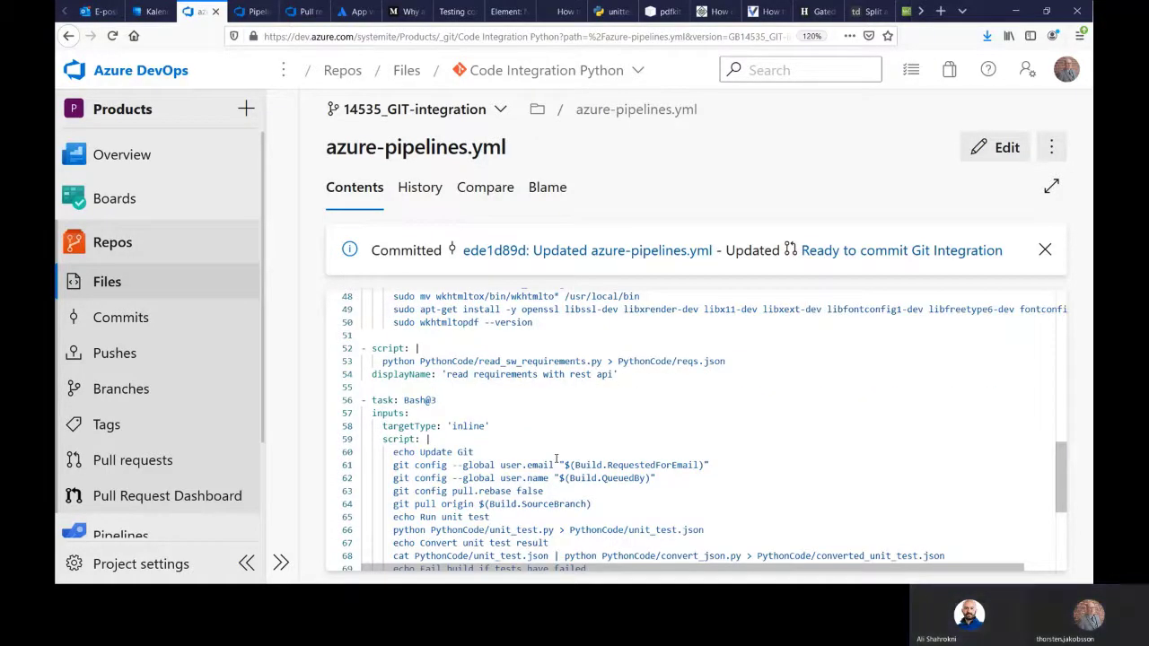
pyautogui.scroll(-3, 555, 458)
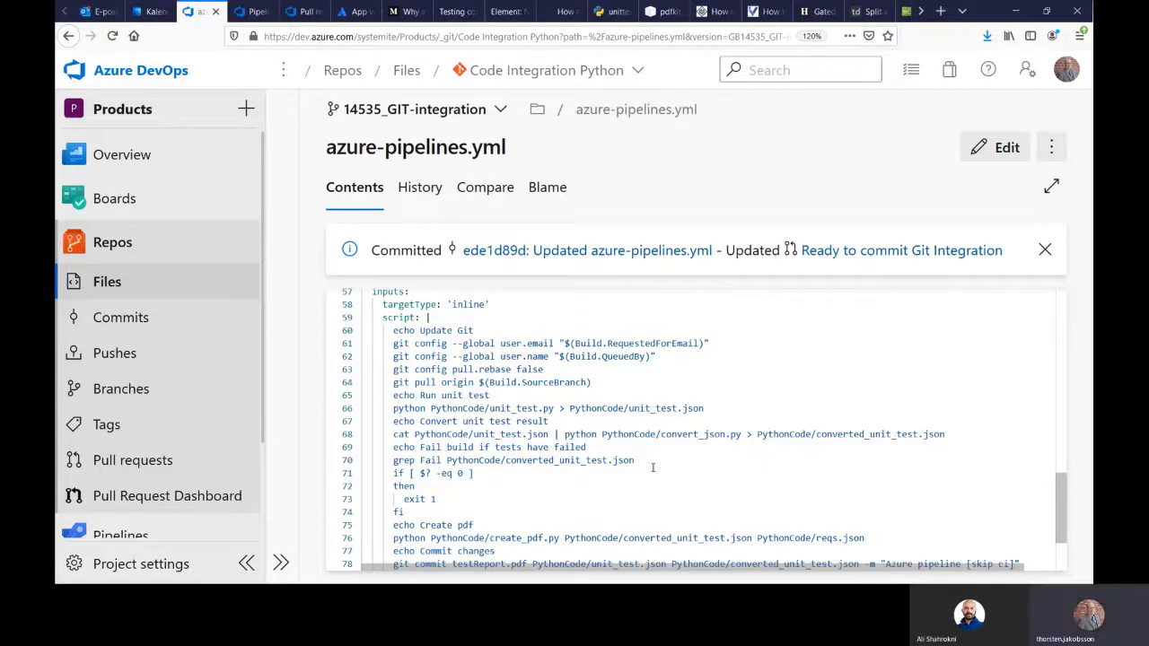
pyautogui.scroll(-3, 653, 467)
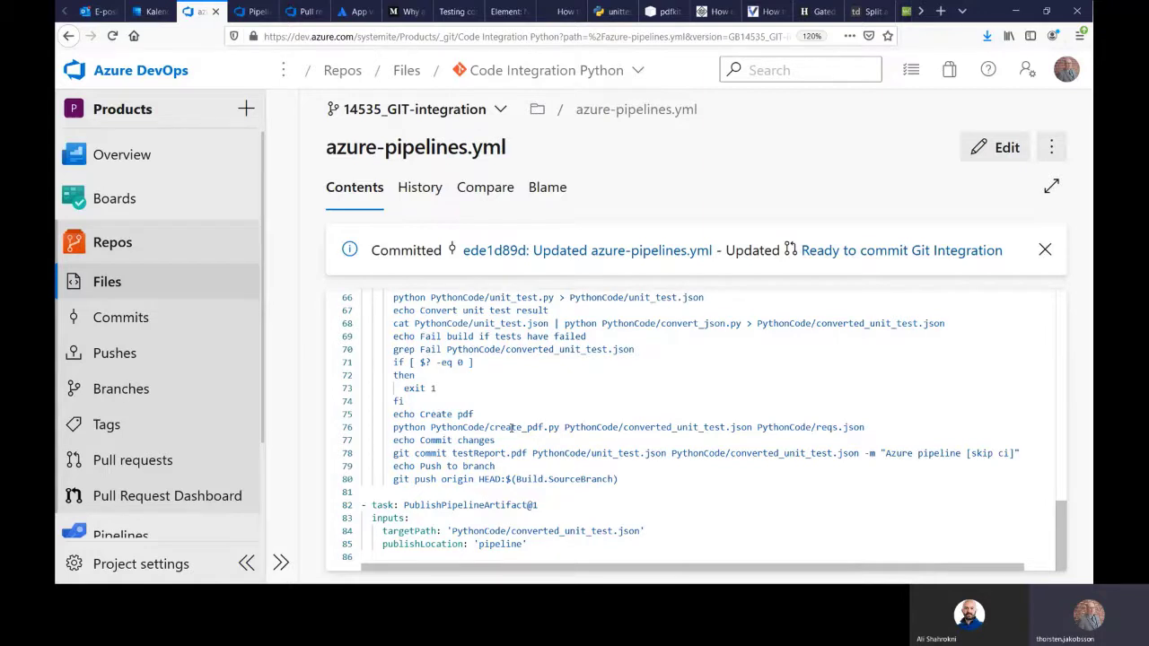
# Step: Go back over the pipeline's requirements-reading and unit test scripts, followed by its PDF creation, commit and push commands
pyautogui.click(553, 395)
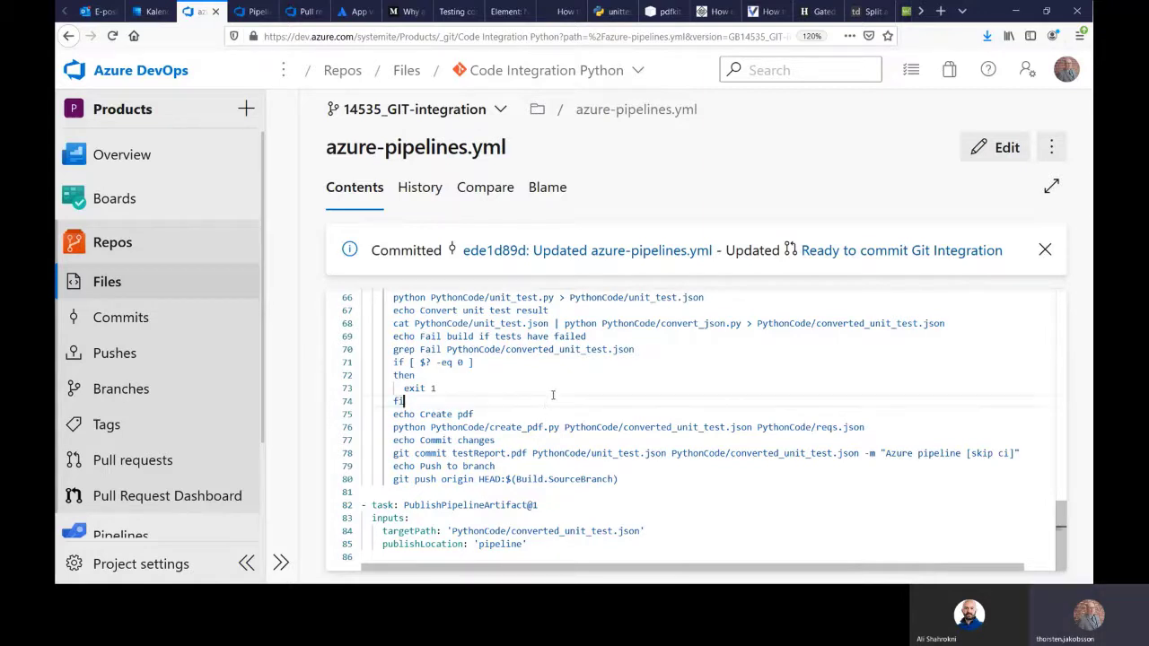
pyautogui.press('Up')
pyautogui.press('Up')
pyautogui.press('Up')
pyautogui.press('Up')
pyautogui.press('Up')
pyautogui.press('Up')
pyautogui.press('Up')
pyautogui.press('Up')
pyautogui.press('Up')
pyautogui.press('Up')
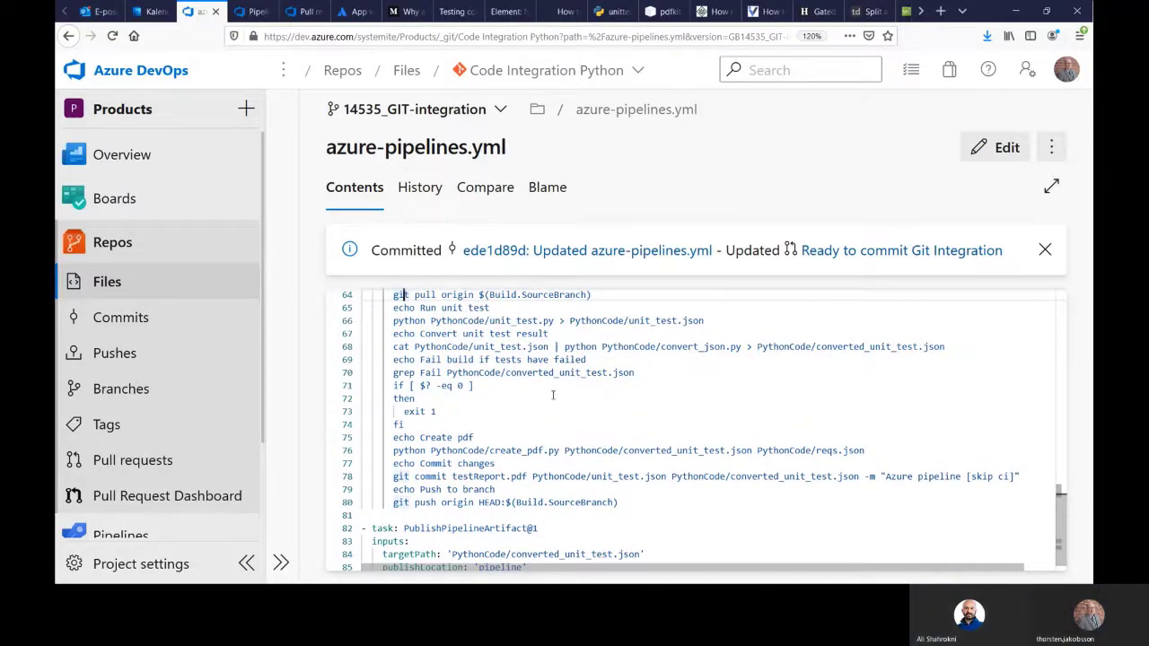
pyautogui.press('Up')
pyautogui.press('Up')
pyautogui.press('Up')
pyautogui.press('Up')
pyautogui.press('Up')
pyautogui.press('Up')
pyautogui.press('Up')
pyautogui.press('Up')
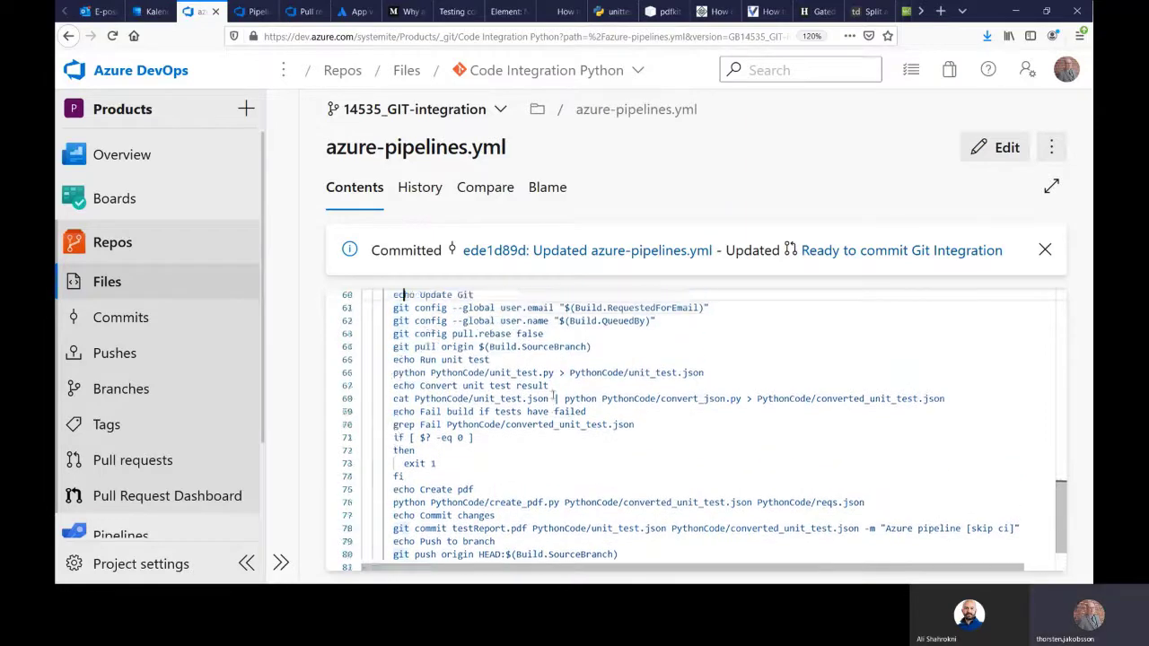
pyautogui.press('Up')
pyautogui.press('Up')
pyautogui.press('Up')
pyautogui.press('Up')
pyautogui.press('Up')
pyautogui.press('Up')
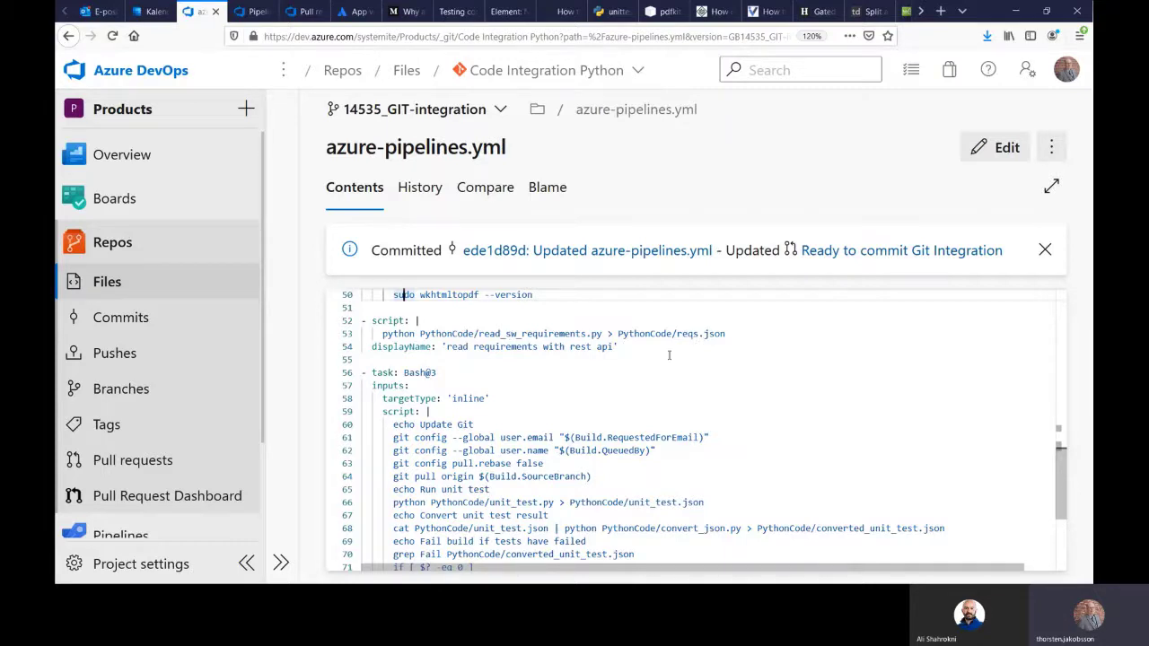
pyautogui.scroll(-5, 769, 448)
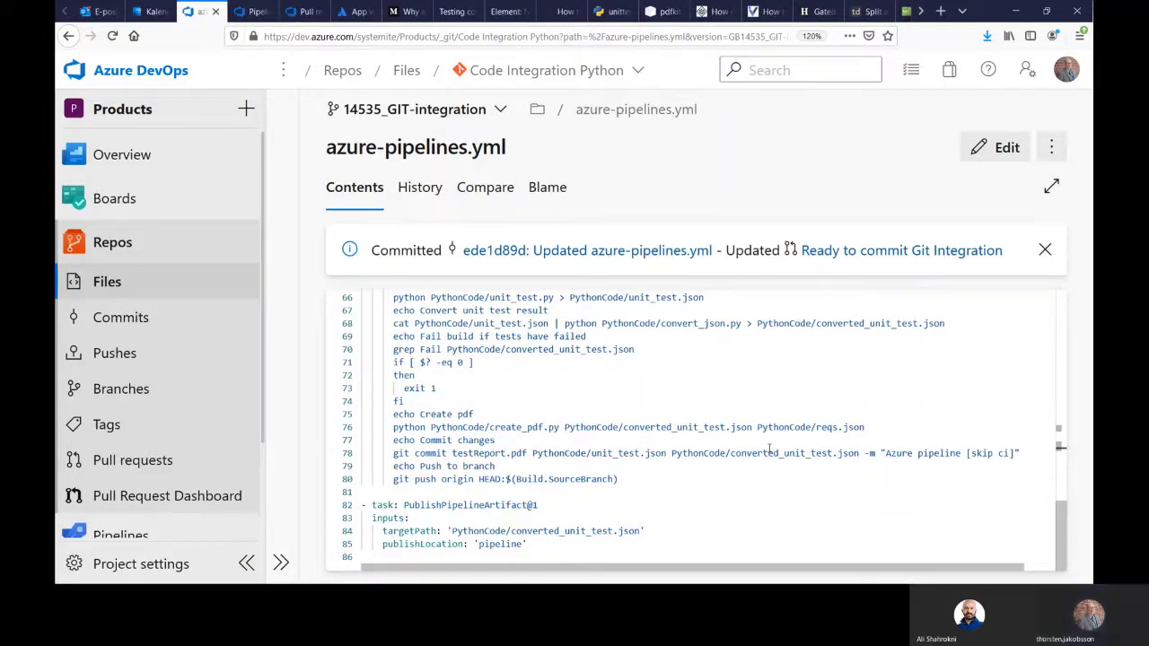
# Step: Switch to Visual Studio Code, extend the comment in test_subtraction to "#test test" and save unit_test.py
pyautogui.hotkey('alt', 'Tab')
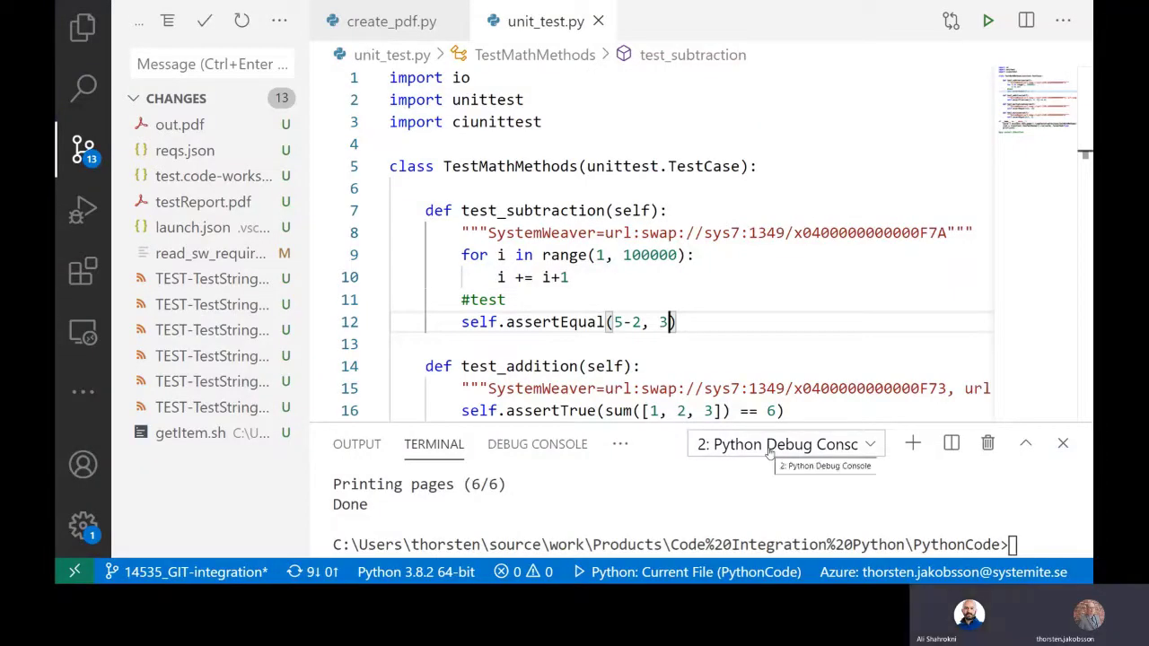
pyautogui.click(520, 301)
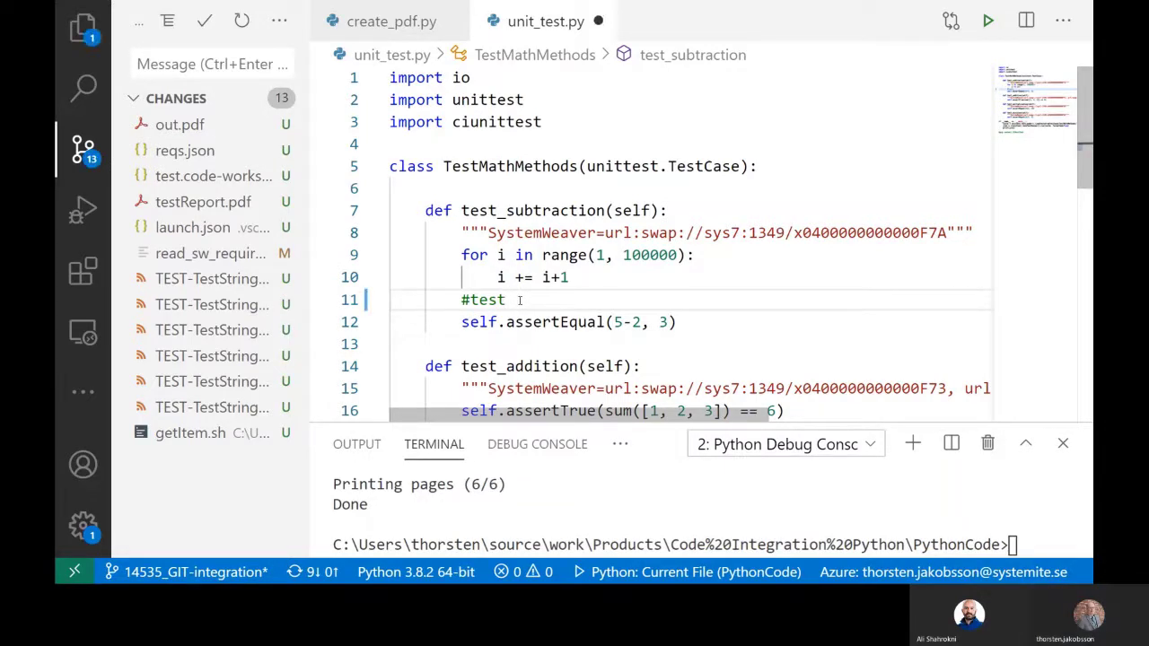
pyautogui.write('test')
pyautogui.hotkey('ctrl', 's')
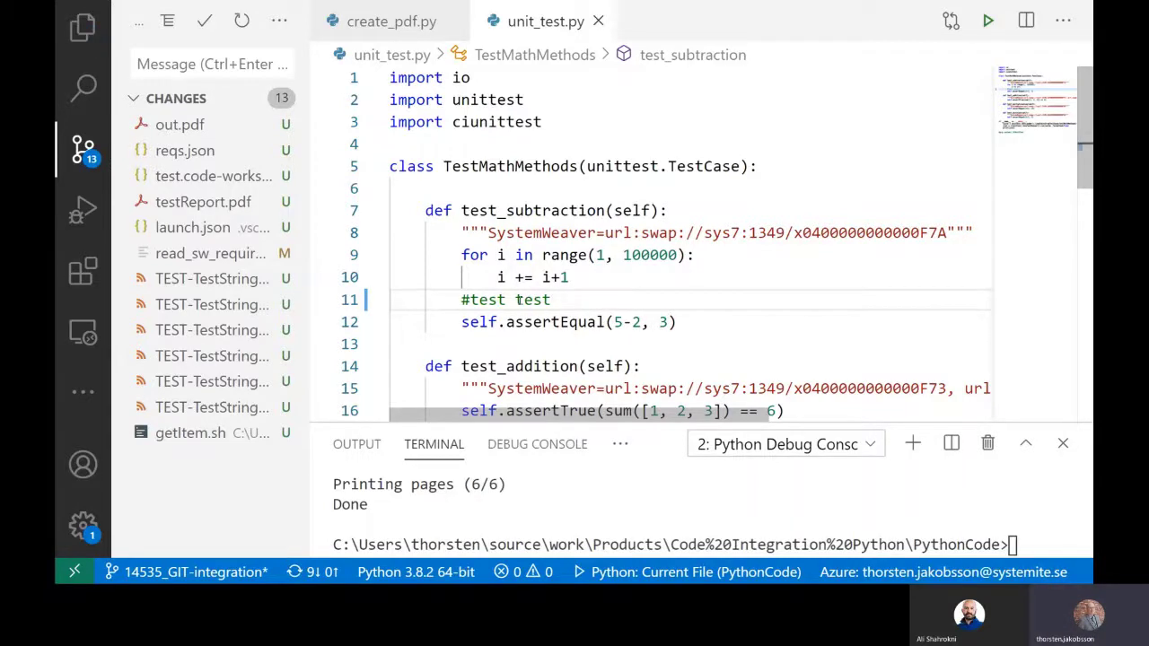
# Step: Switch to the MSYS terminal and run git pull on the 14535_GIT-integration branch
pyautogui.hotkey('alt', 'Tab')
pyautogui.hotkey('alt', 'Tab')
pyautogui.hotkey('alt', 'Tab')
pyautogui.hotkey('alt', 'Tab')
pyautogui.hotkey('alt', 'Tab')
pyautogui.hotkey('alt', 'Tab')
pyautogui.hotkey('alt', 'Tab')
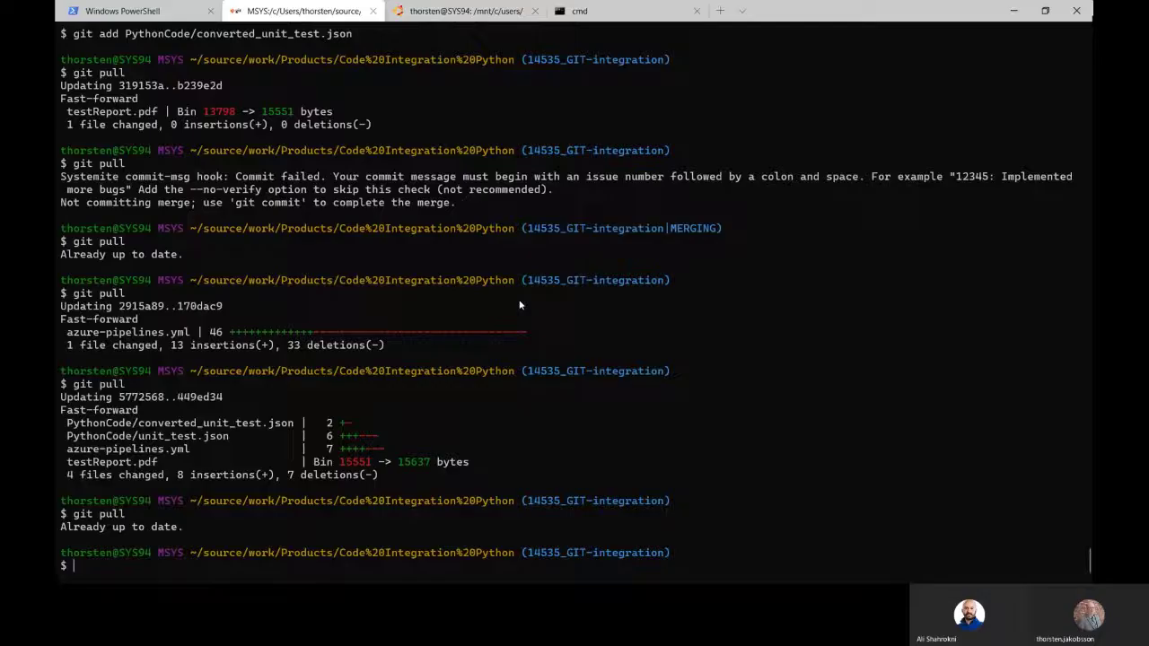
pyautogui.press('Up')
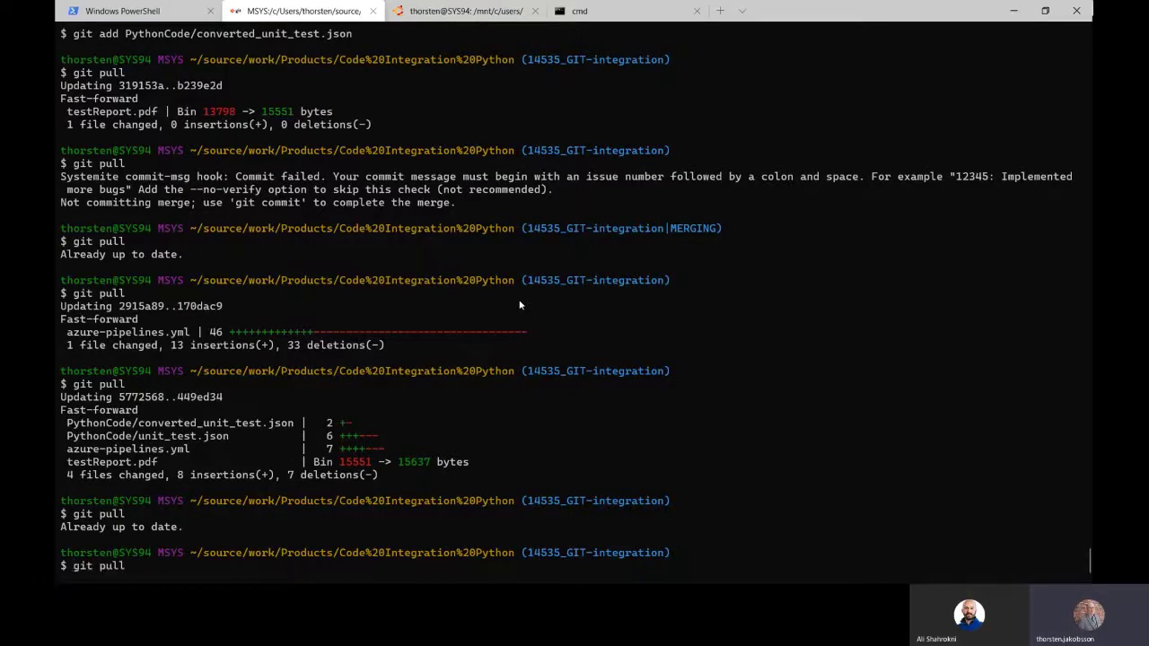
pyautogui.press('Return')
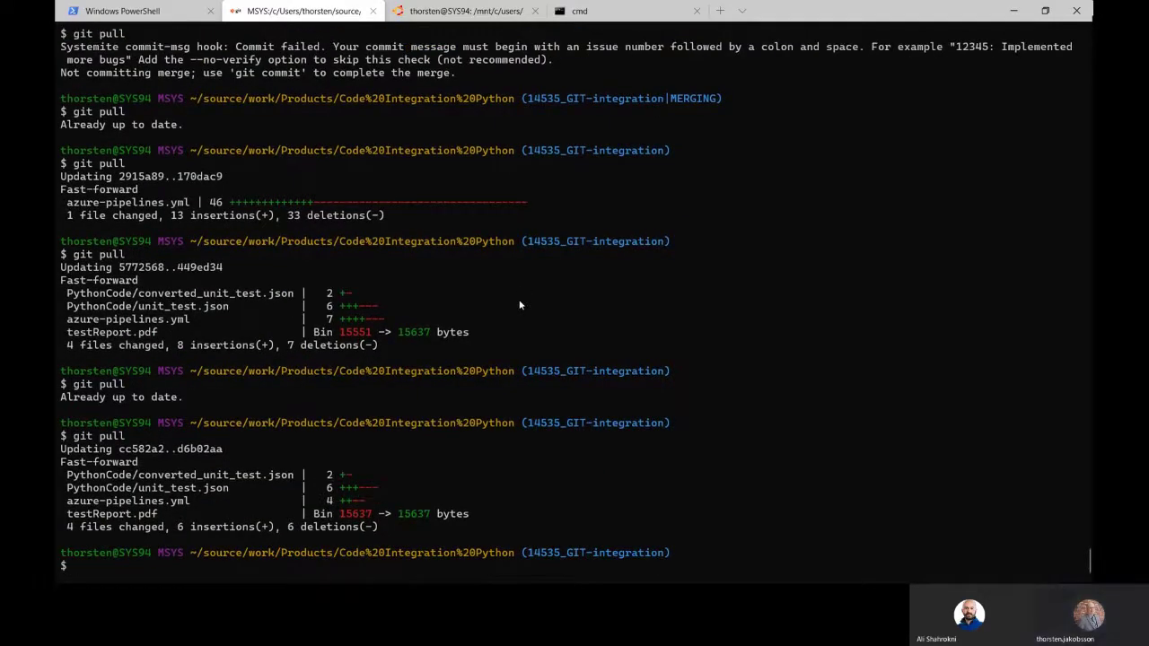
# Step: Switch to Visual Studio Code, commit only unit_test.py with the message "14535: Check in test" and push the commit
pyautogui.hotkey('alt', 'Tab')
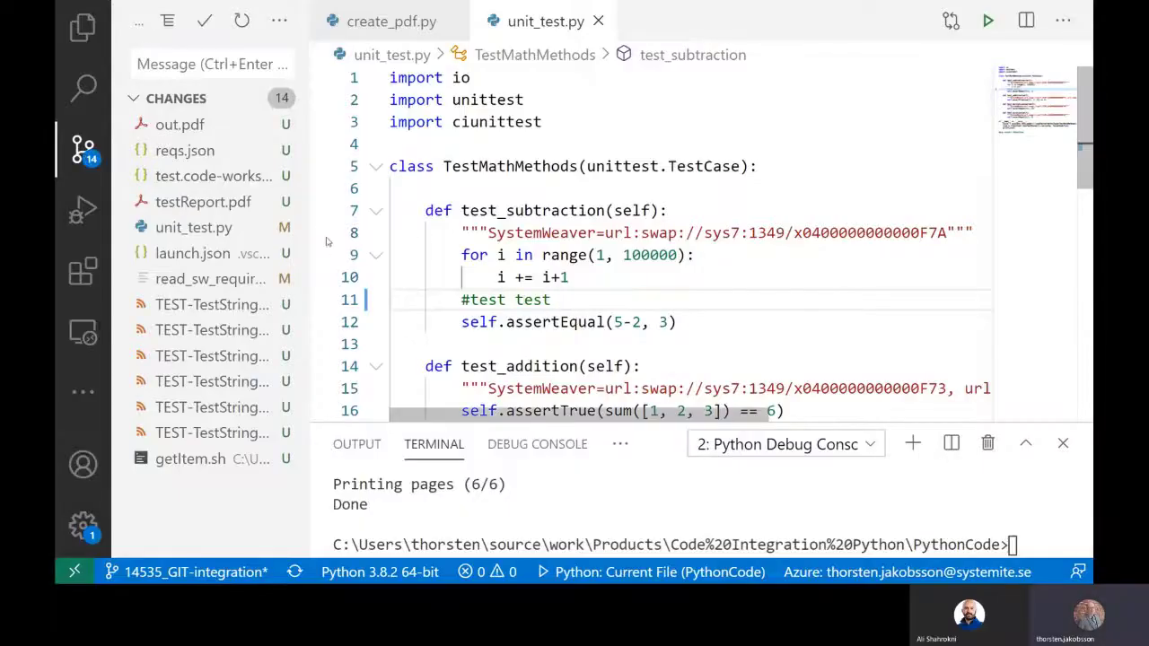
pyautogui.moveTo(214, 229)
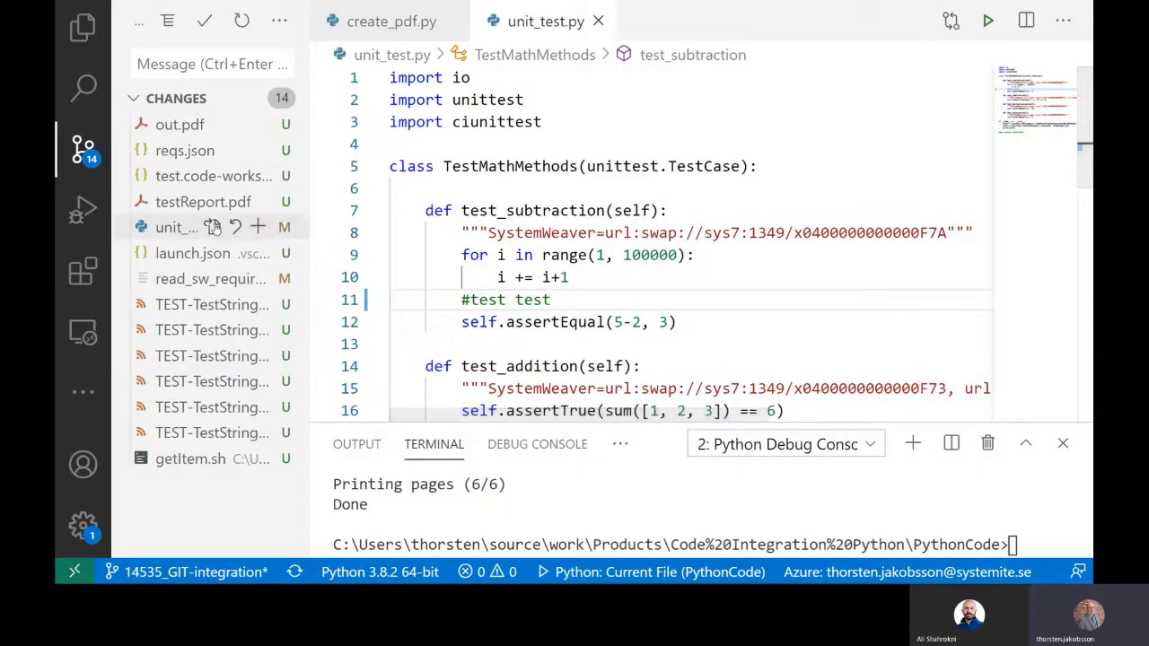
pyautogui.click(259, 228)
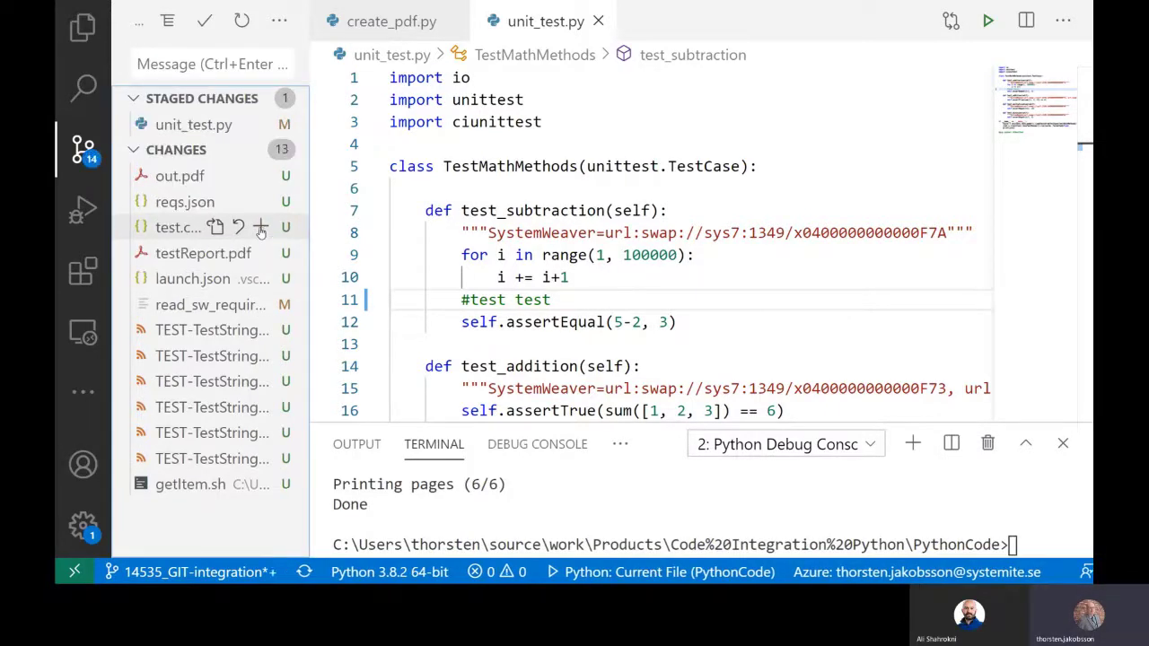
pyautogui.click(226, 64)
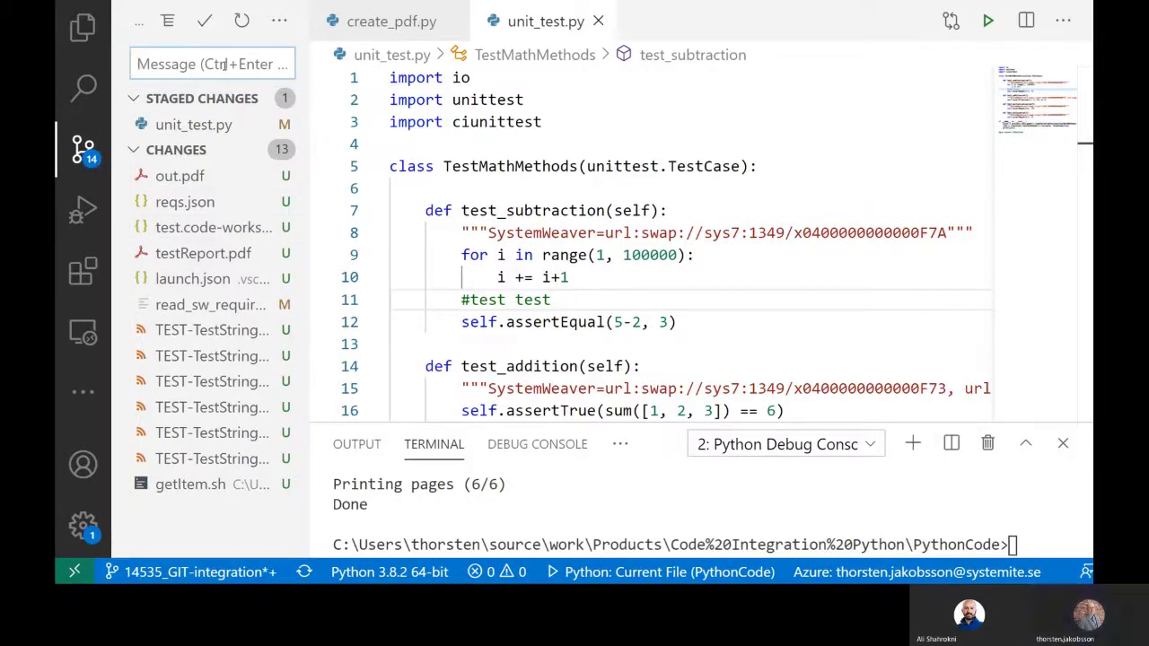
pyautogui.write('14')
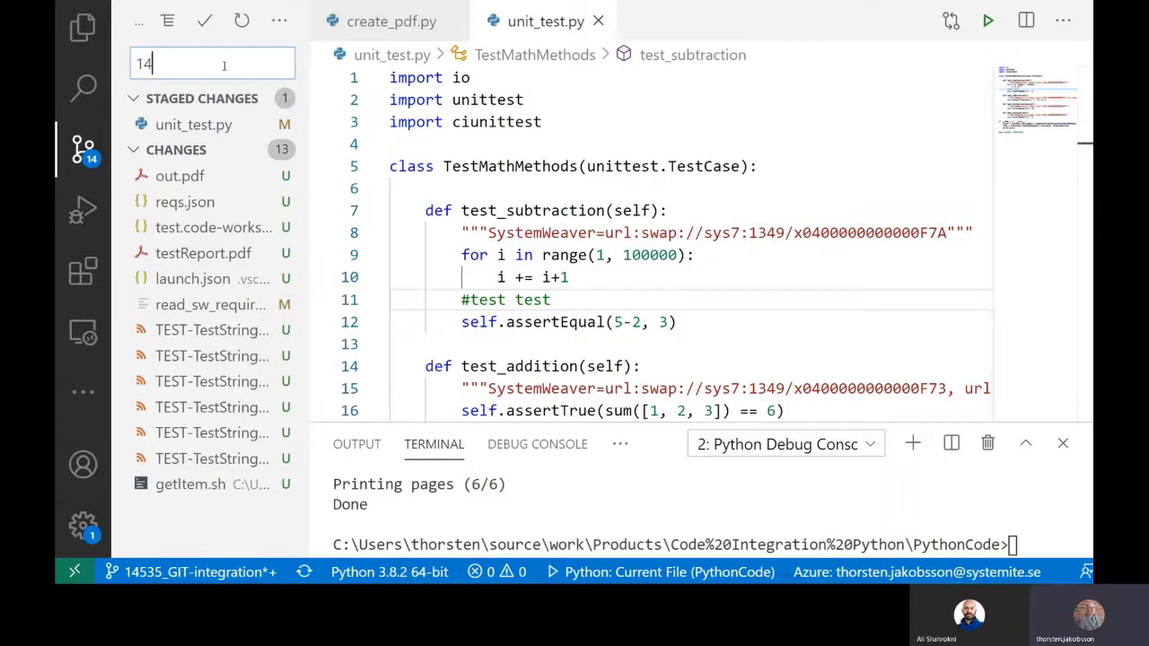
pyautogui.write('535:')
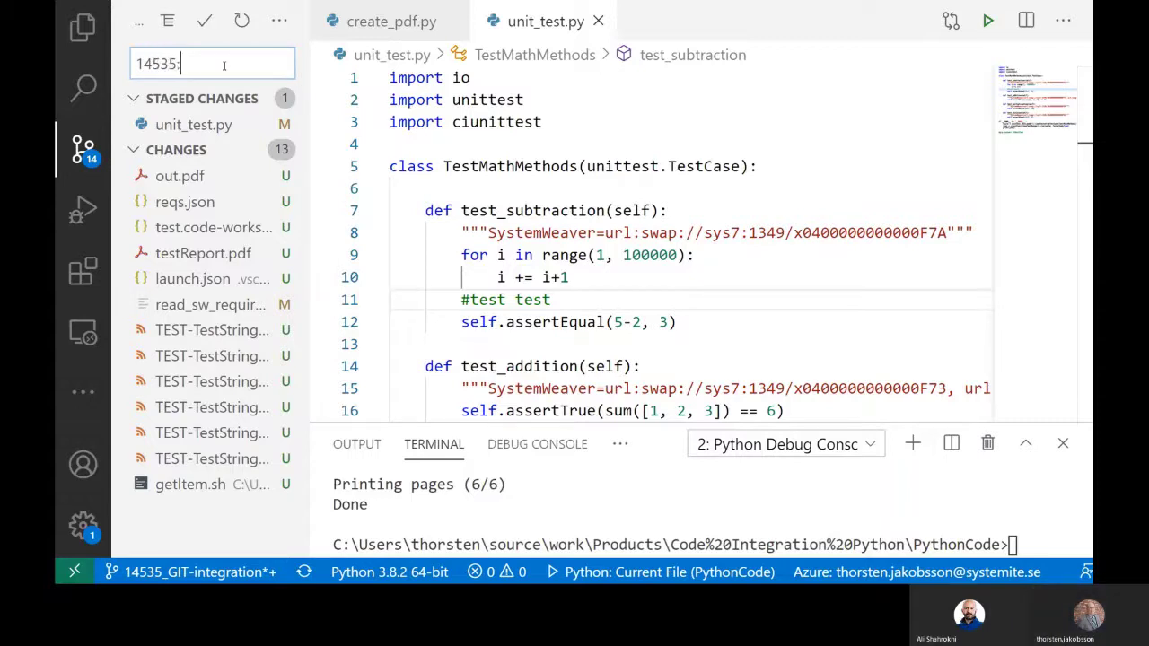
pyautogui.write(' Check in test')
pyautogui.click(206, 23)
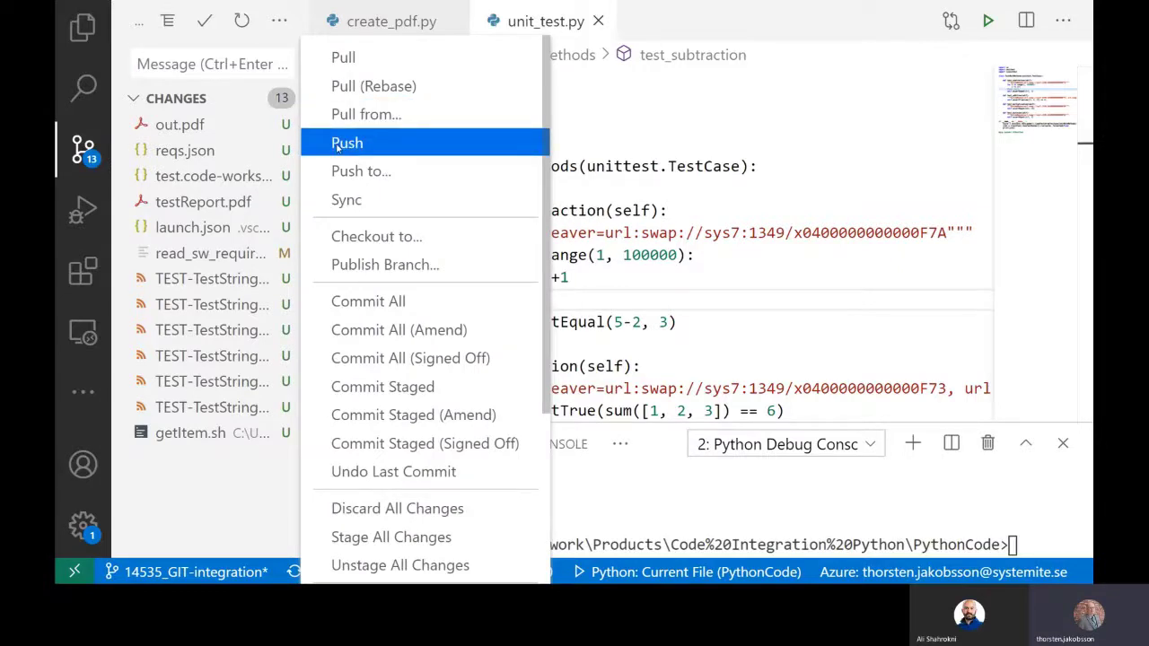
pyautogui.click(338, 147)
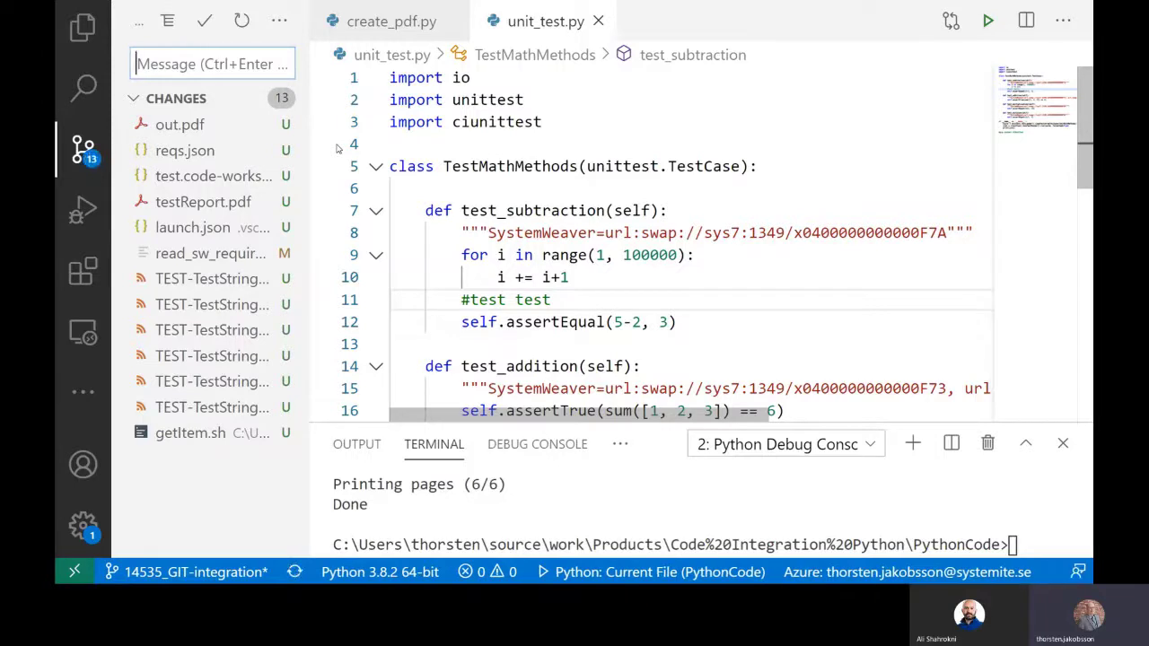
# Step: Switch to Azure DevOps in the browser and view the latest Code Integration Python run's jobs and summary
pyautogui.hotkey('alt', 'Tab')
pyautogui.hotkey('alt', 'Tab')
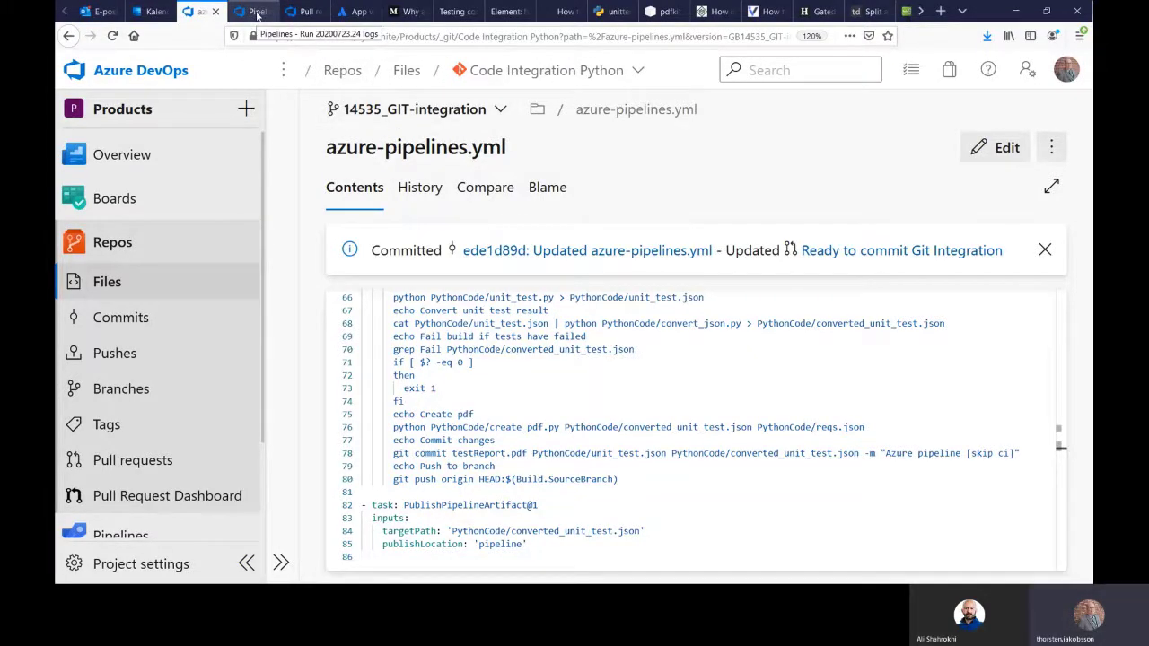
pyautogui.click(258, 13)
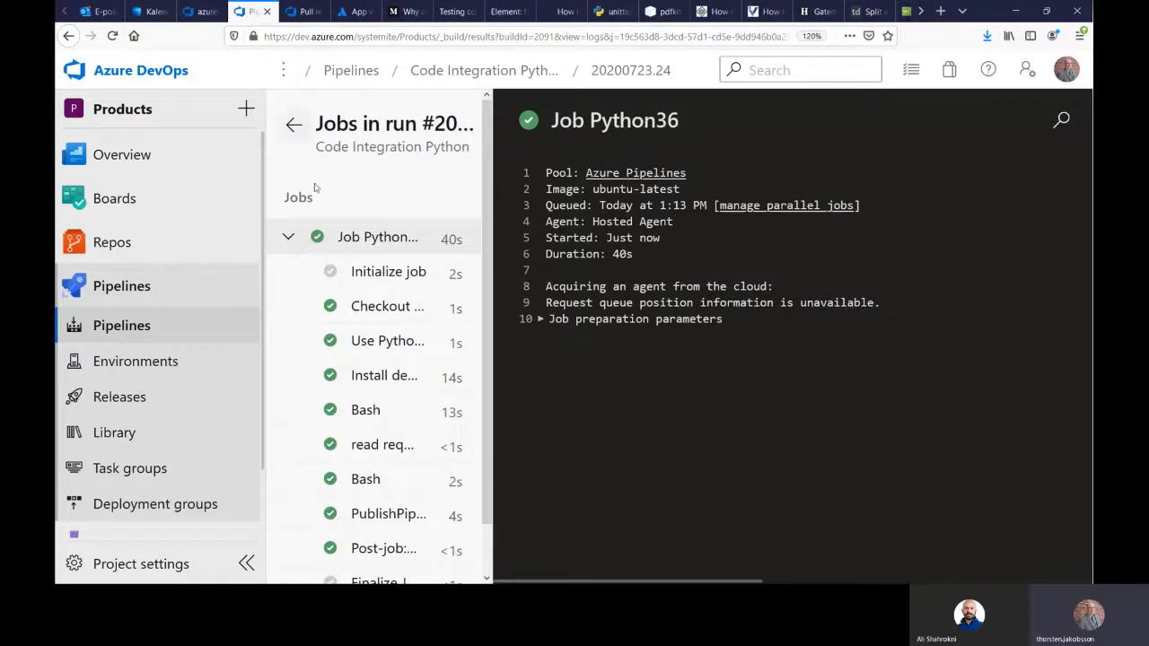
pyautogui.click(135, 328)
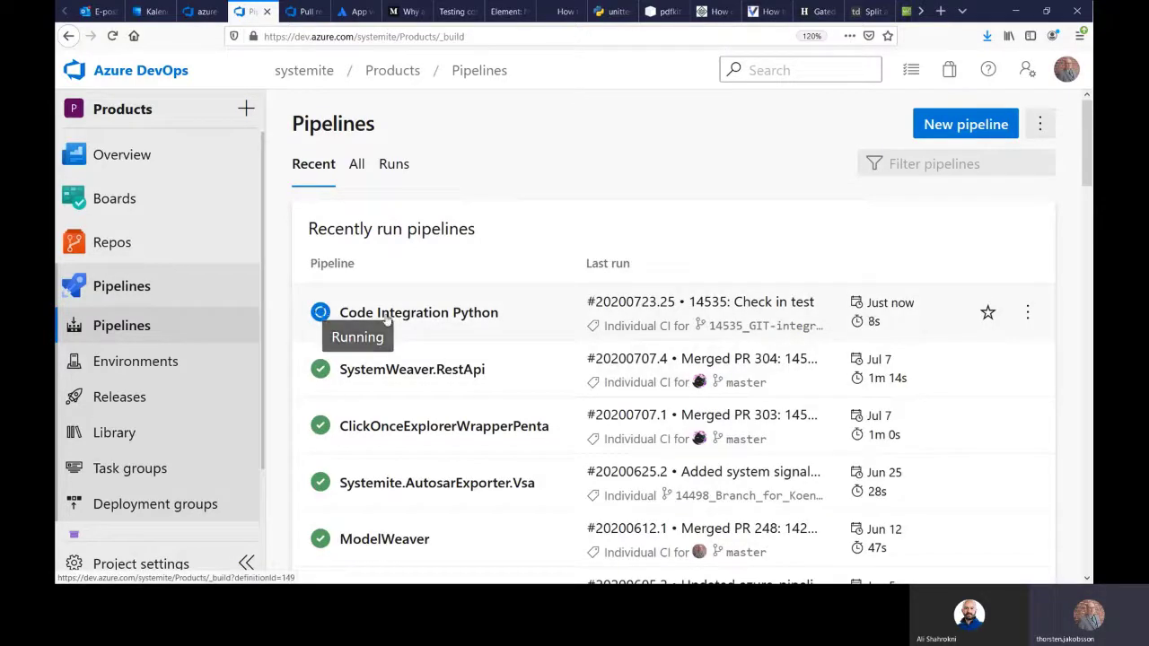
pyautogui.click(386, 315)
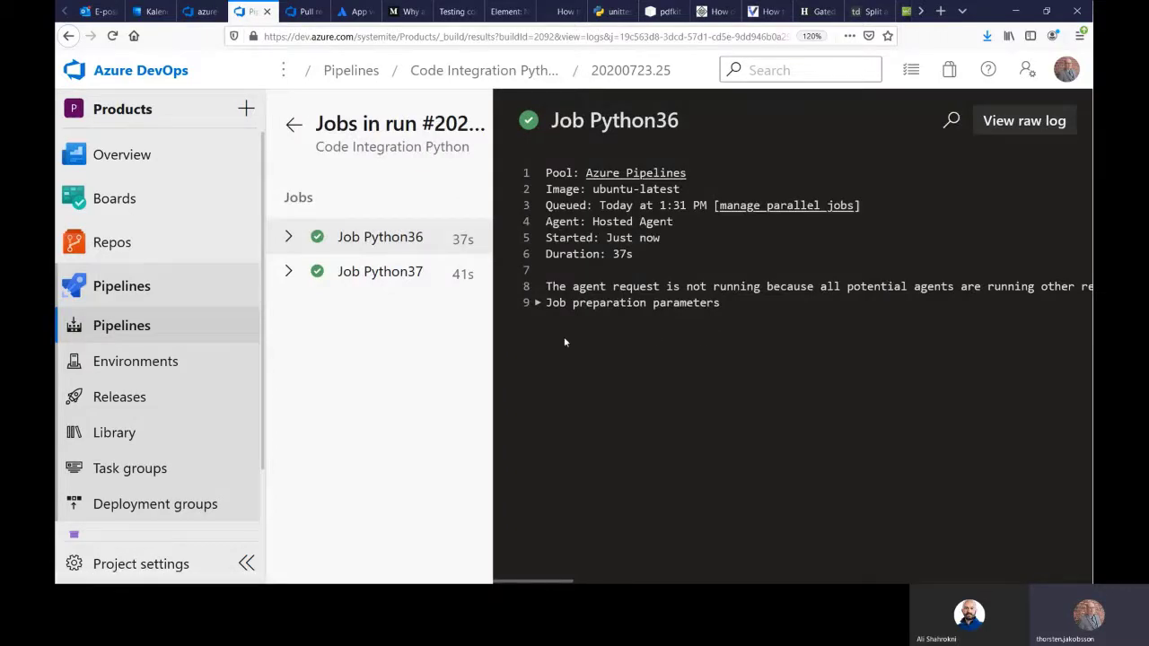
pyautogui.click(296, 124)
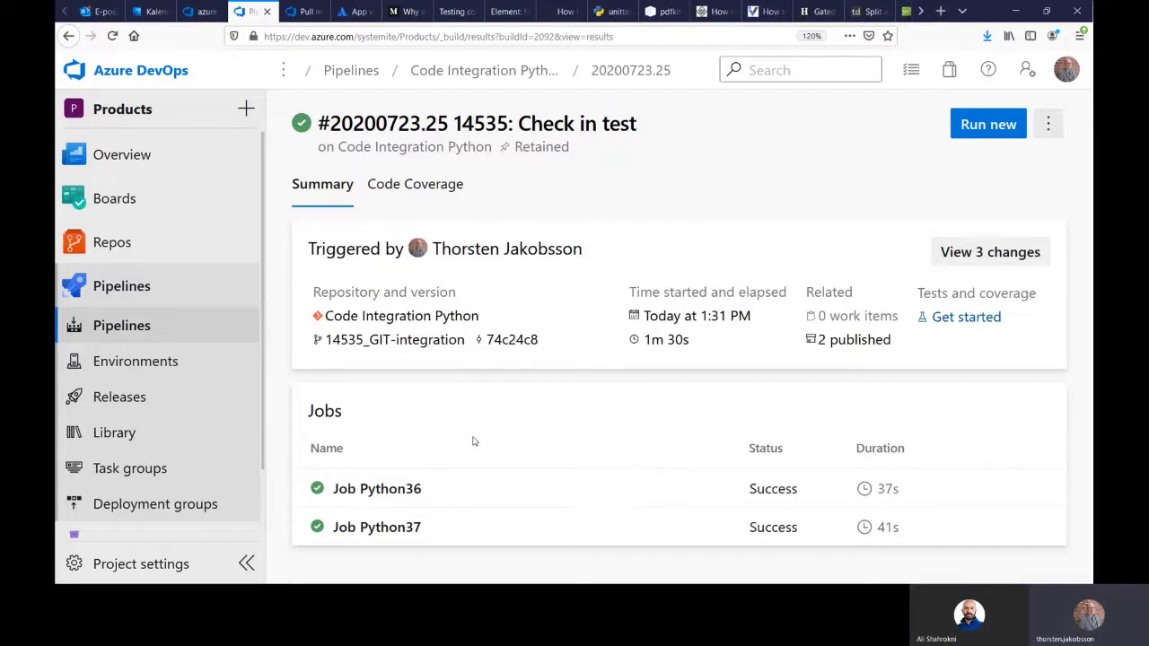
# Step: Open converted_unit_test.json from the run's published Job.Python36 artifact in Microsoft Visual Studio 2019 and enlarge the editor area
pyautogui.click(852, 346)
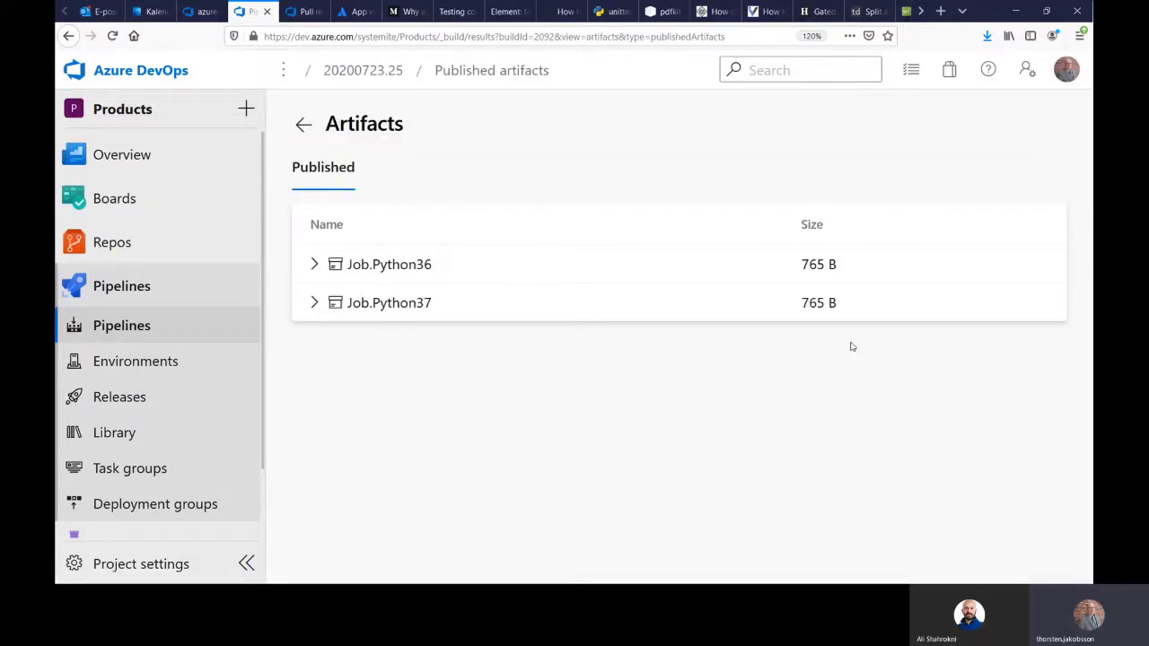
pyautogui.click(410, 275)
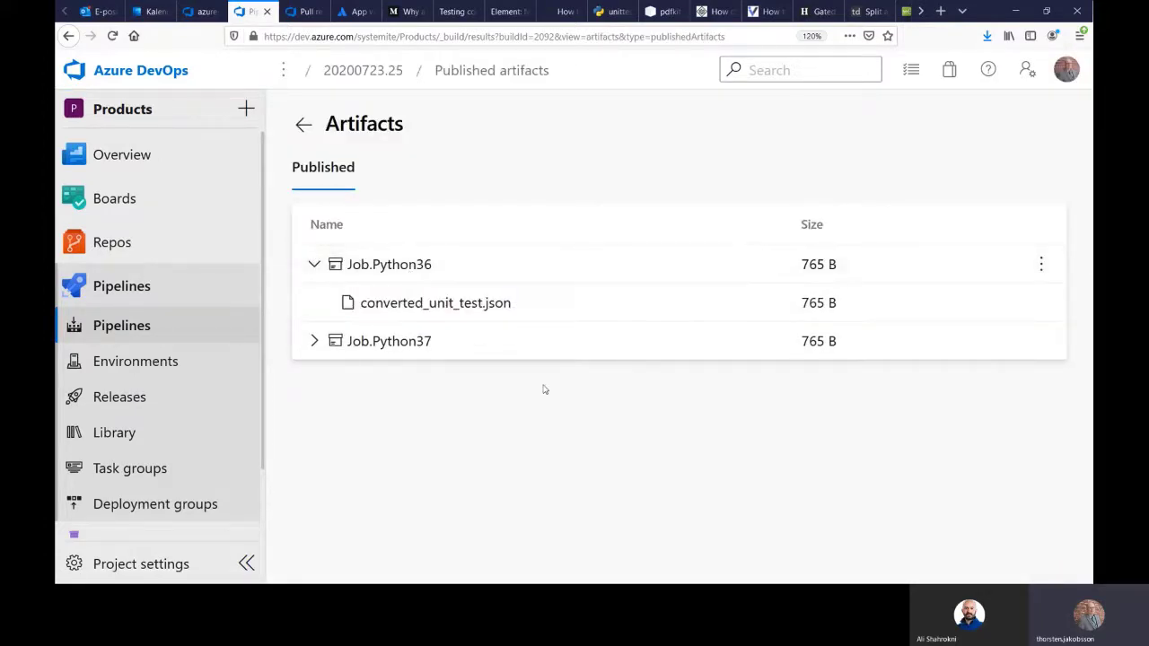
pyautogui.click(448, 306)
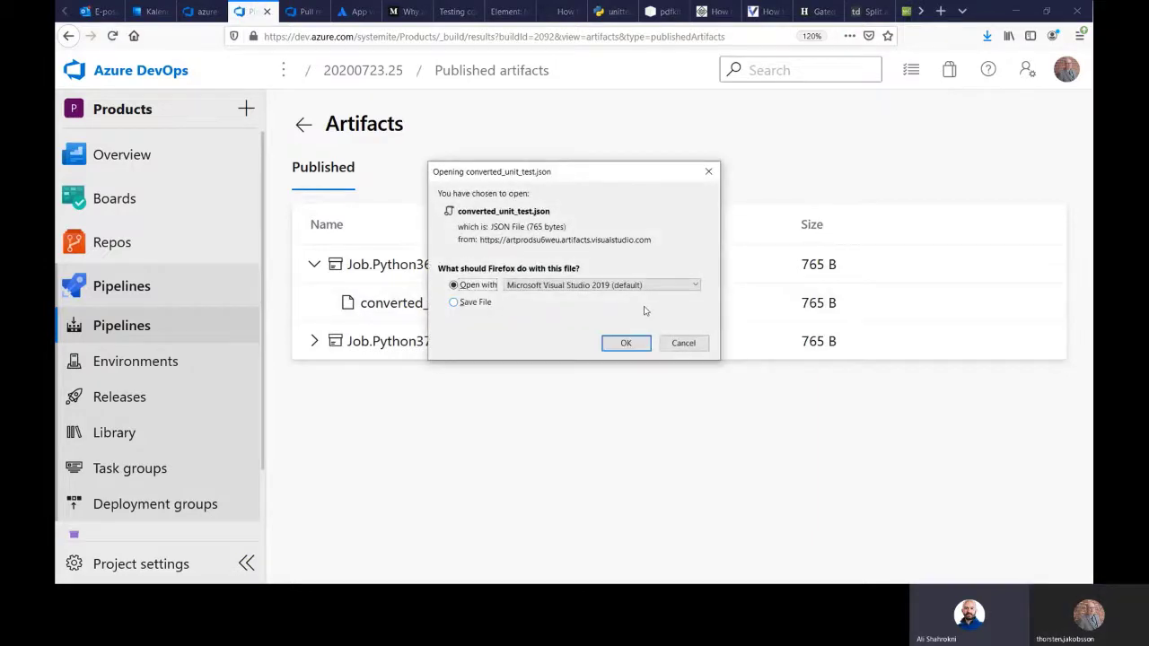
pyautogui.click(695, 285)
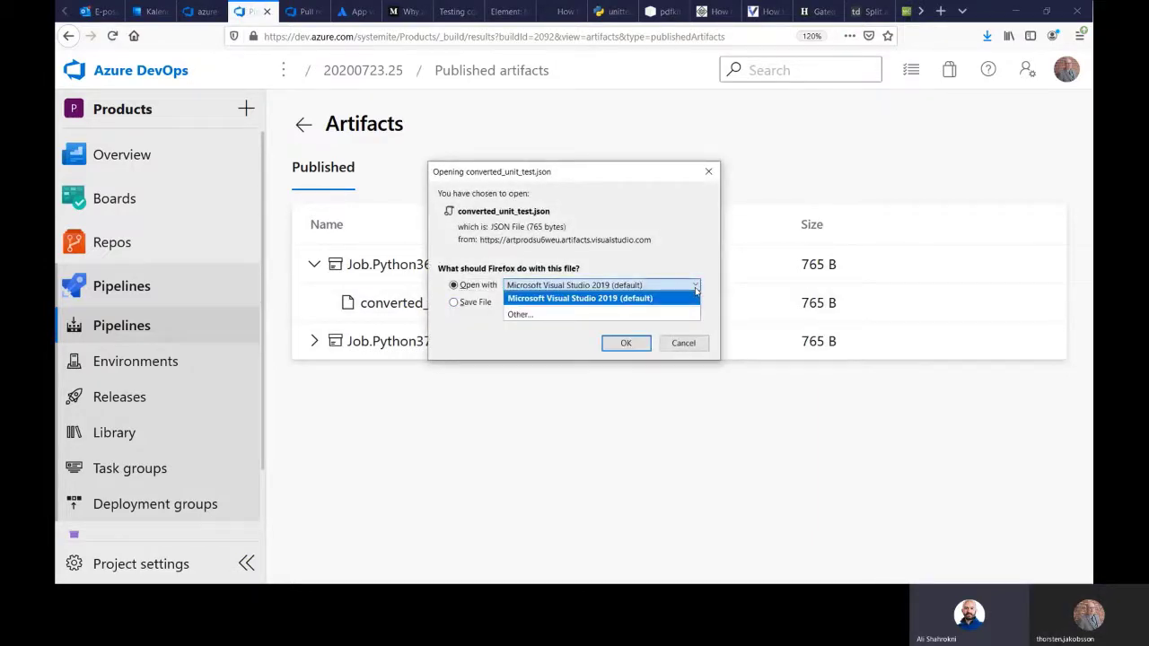
pyautogui.click(611, 298)
pyautogui.click(624, 344)
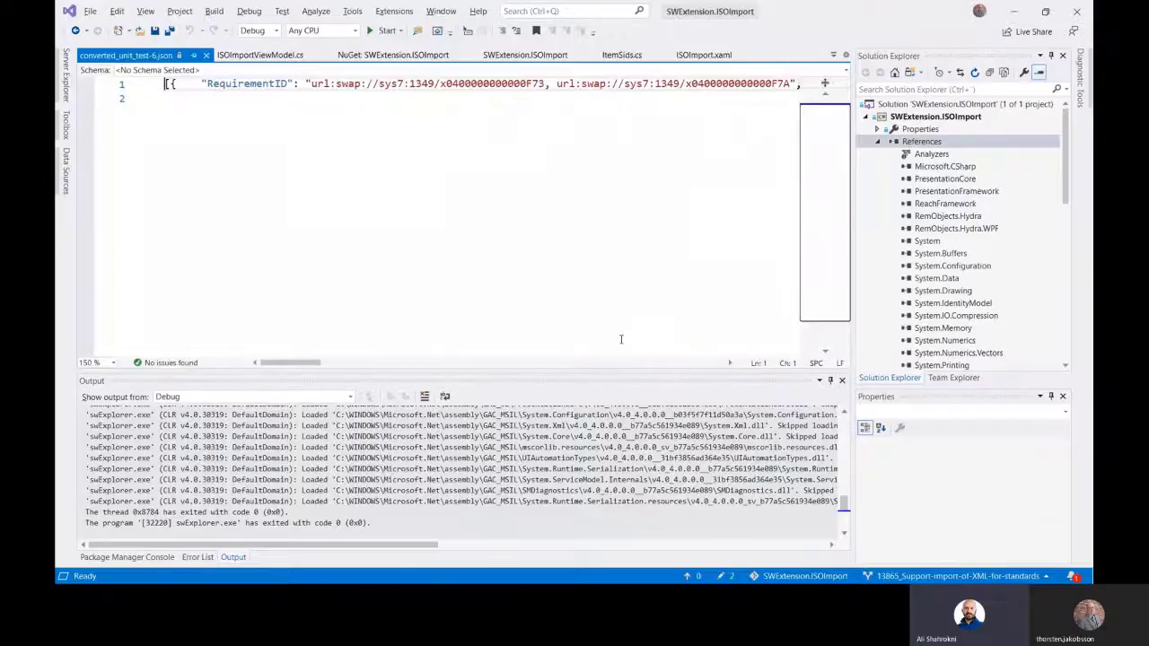
pyautogui.moveTo(847, 373); pyautogui.dragTo(845, 440)
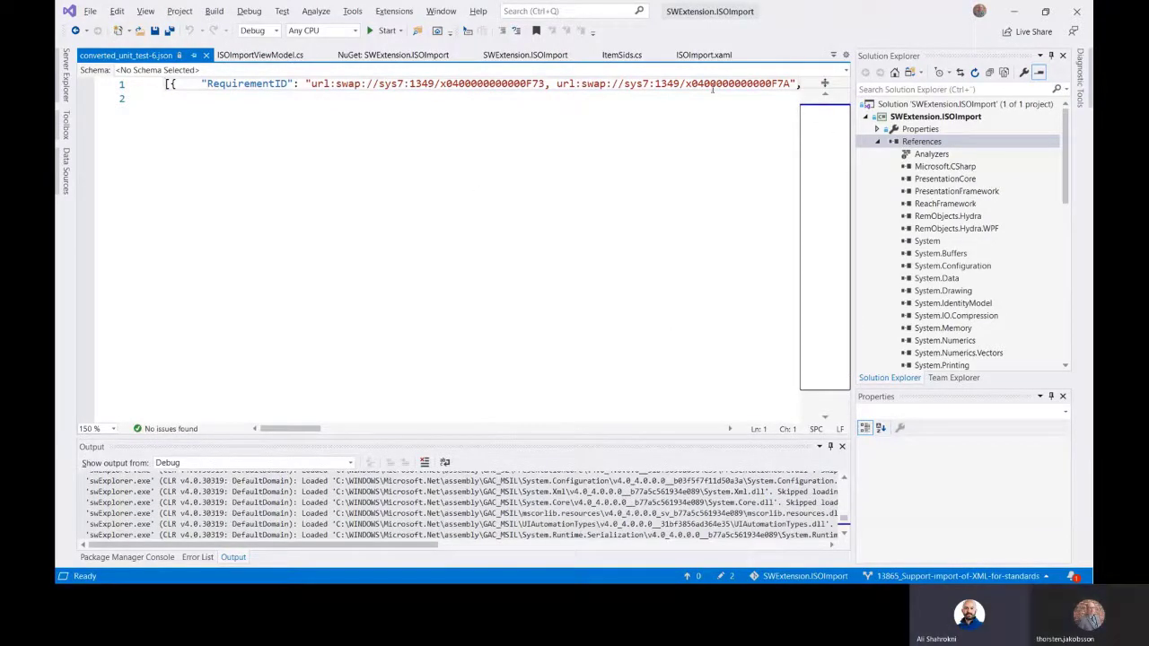
pyautogui.press('Right')
pyautogui.press('Right')
pyautogui.press('Right')
pyautogui.press('Right')
pyautogui.press('Right')
pyautogui.press('Right')
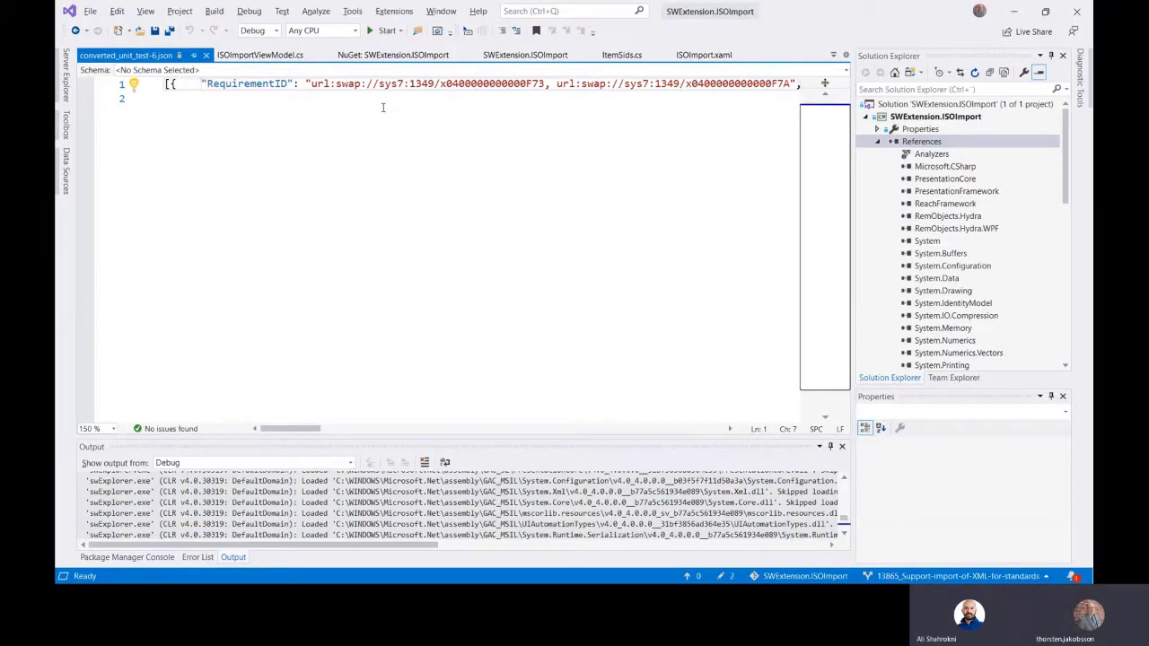
pyautogui.press('Return')
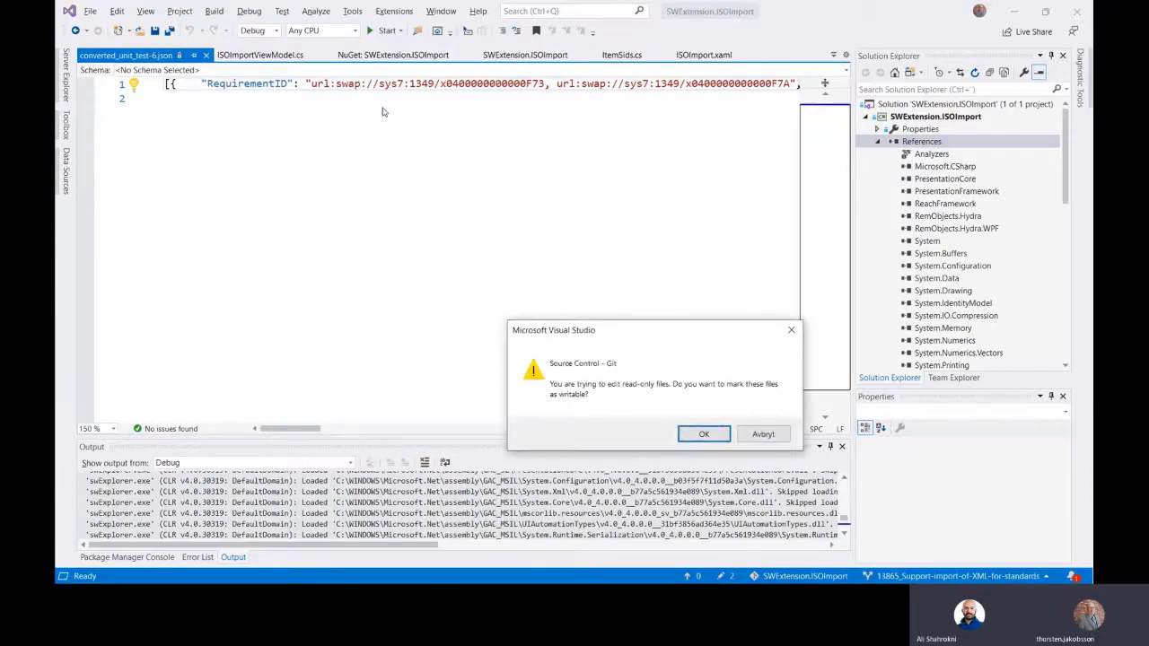
pyautogui.click(763, 435)
pyautogui.click(764, 435)
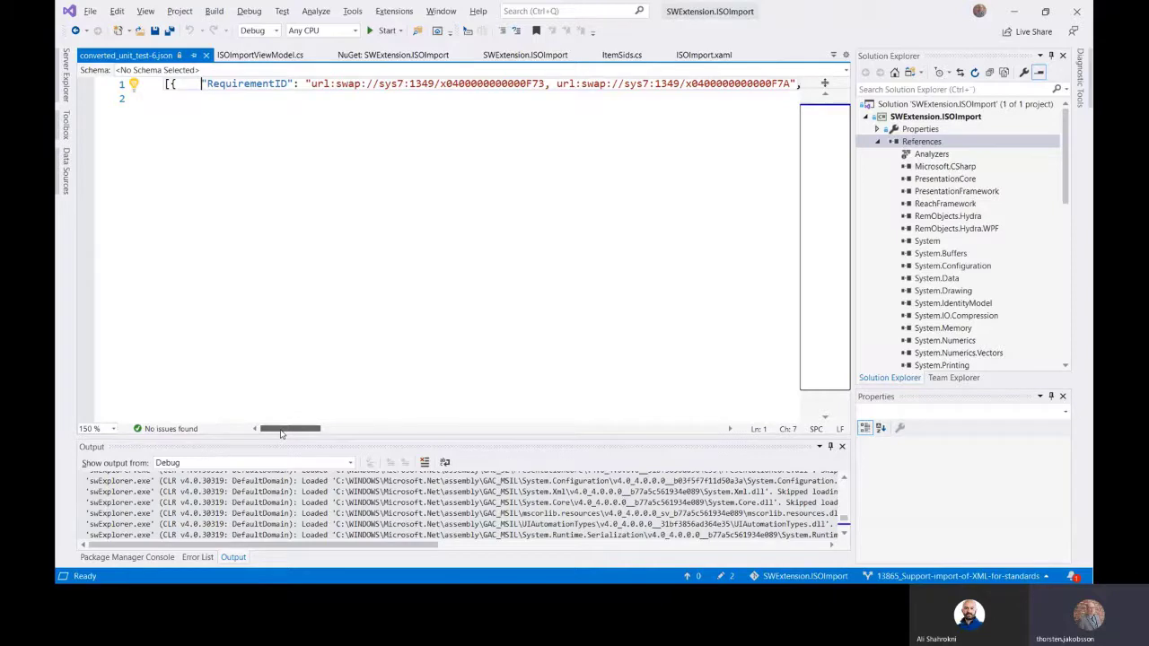
# Step: Read the test case names, results and timings along the JSON line, and return to Azure DevOps in the browser
pyautogui.moveTo(280, 433); pyautogui.dragTo(349, 425)
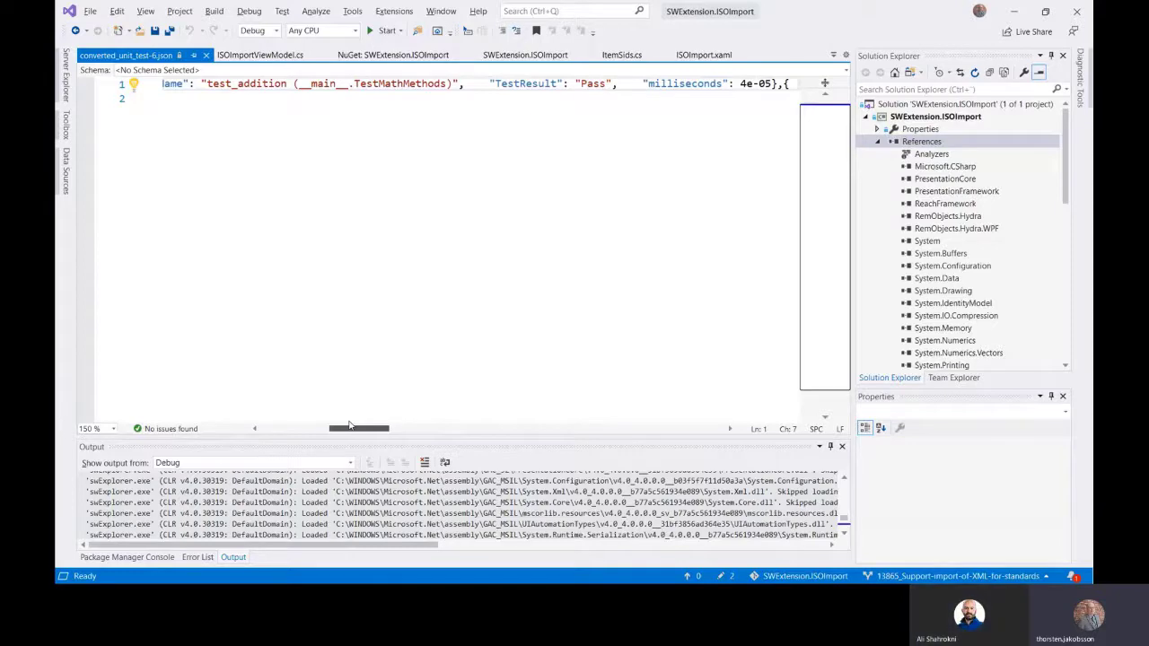
pyautogui.moveTo(349, 425); pyautogui.dragTo(552, 416)
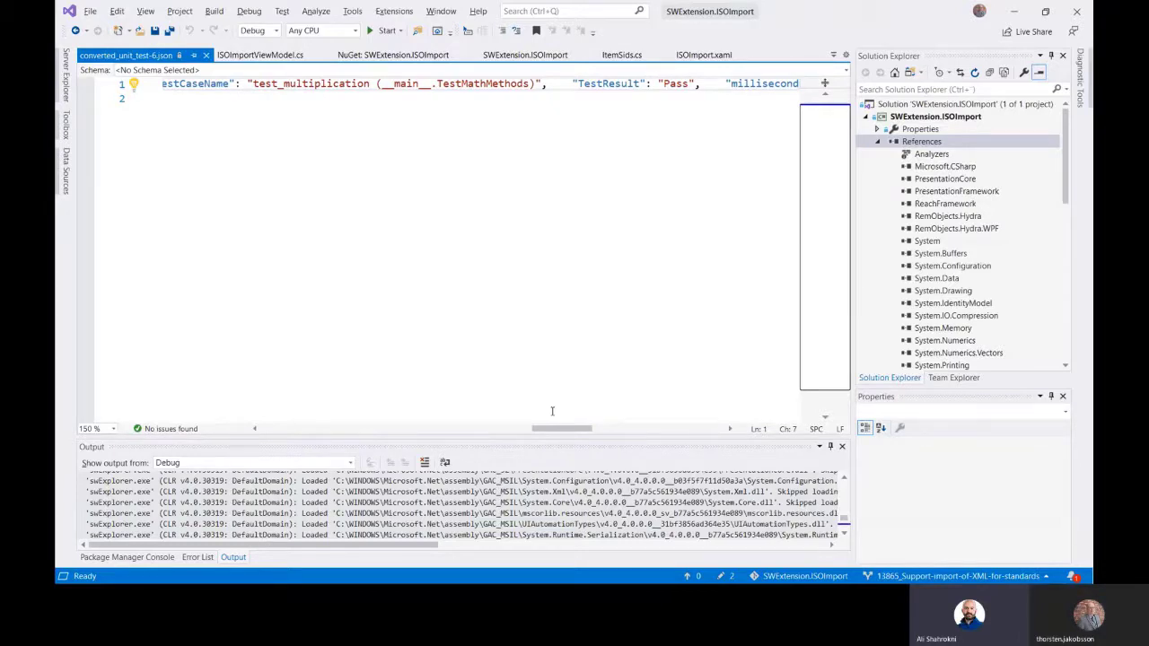
pyautogui.hotkey('alt', 'Tab')
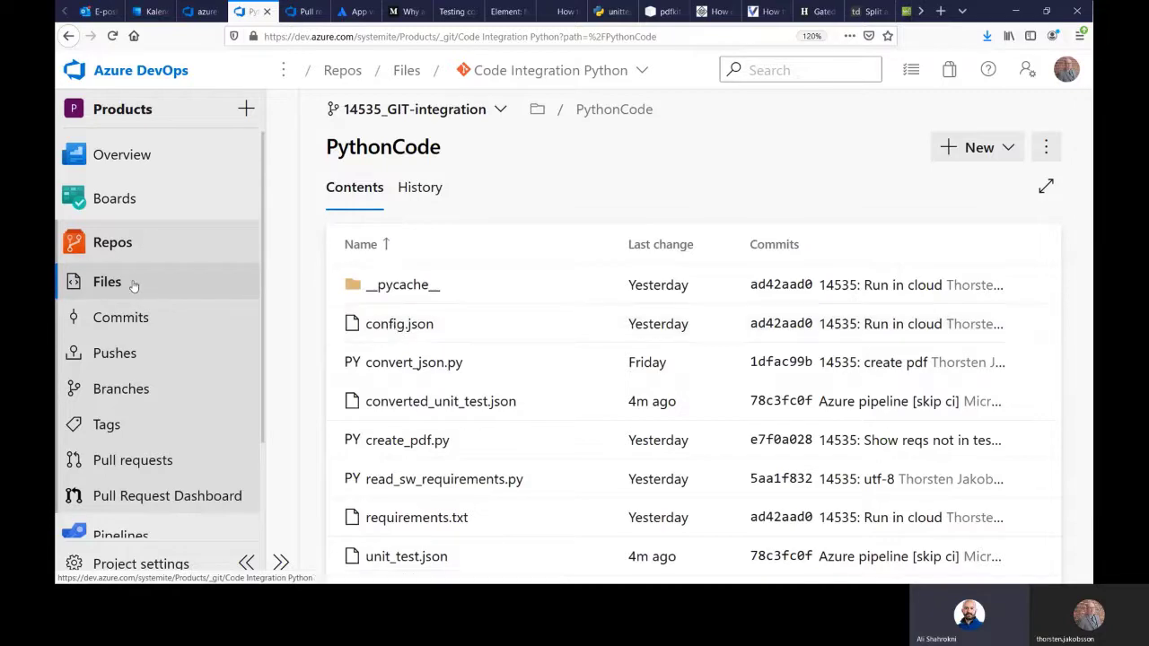
# Step: Switch to SystemWeaver and select the top-level Math operations software component to view its requirements
pyautogui.hotkey('alt', 'Tab')
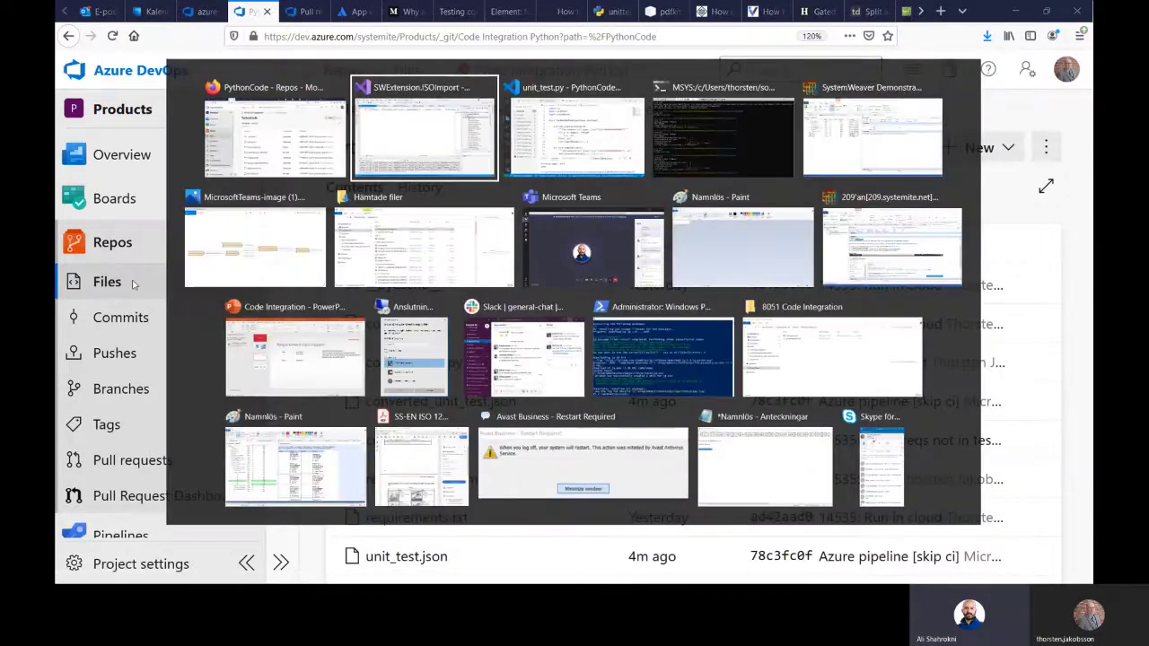
pyautogui.hotkey('alt', 'Tab')
pyautogui.hotkey('alt', 'Tab')
pyautogui.hotkey('alt', 'Tab')
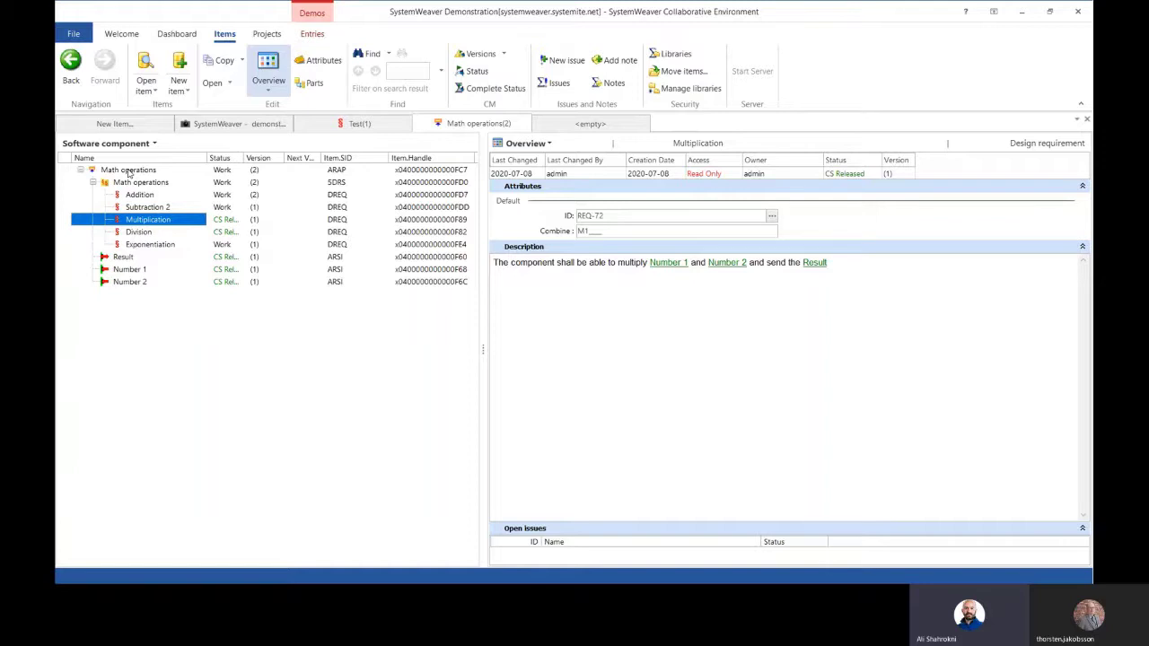
pyautogui.click(129, 171)
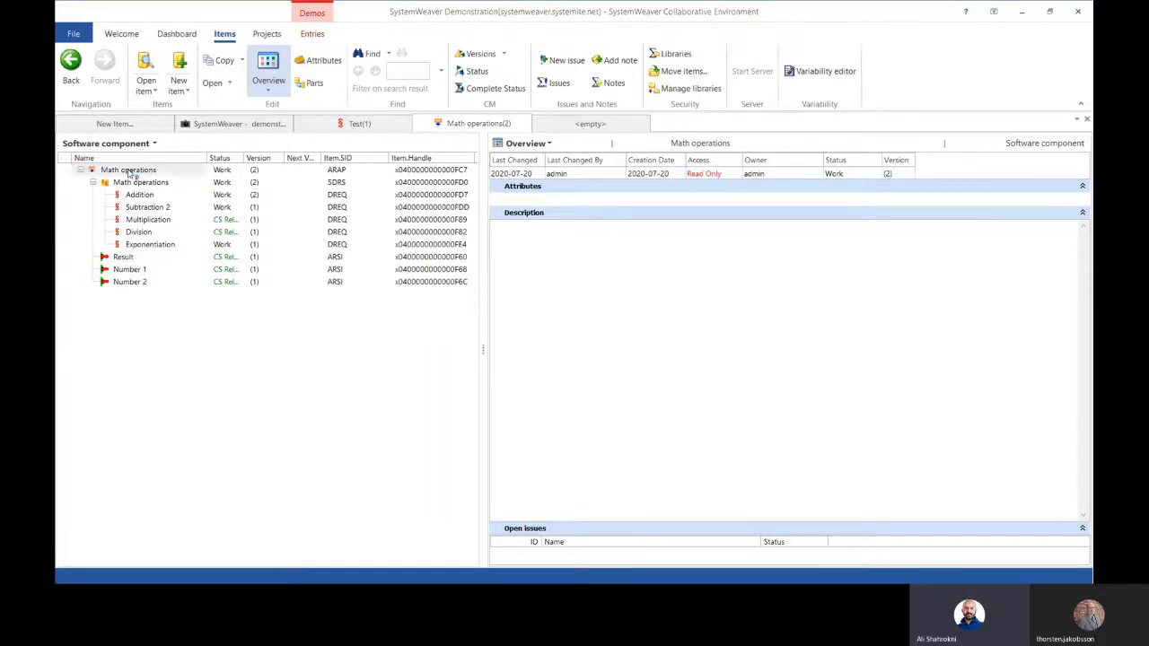
# Step: Compare the requirement and test result rows of the testReport PDF in the browser with the Math operations requirements in SystemWeaver
pyautogui.hotkey('alt', 'Tab')
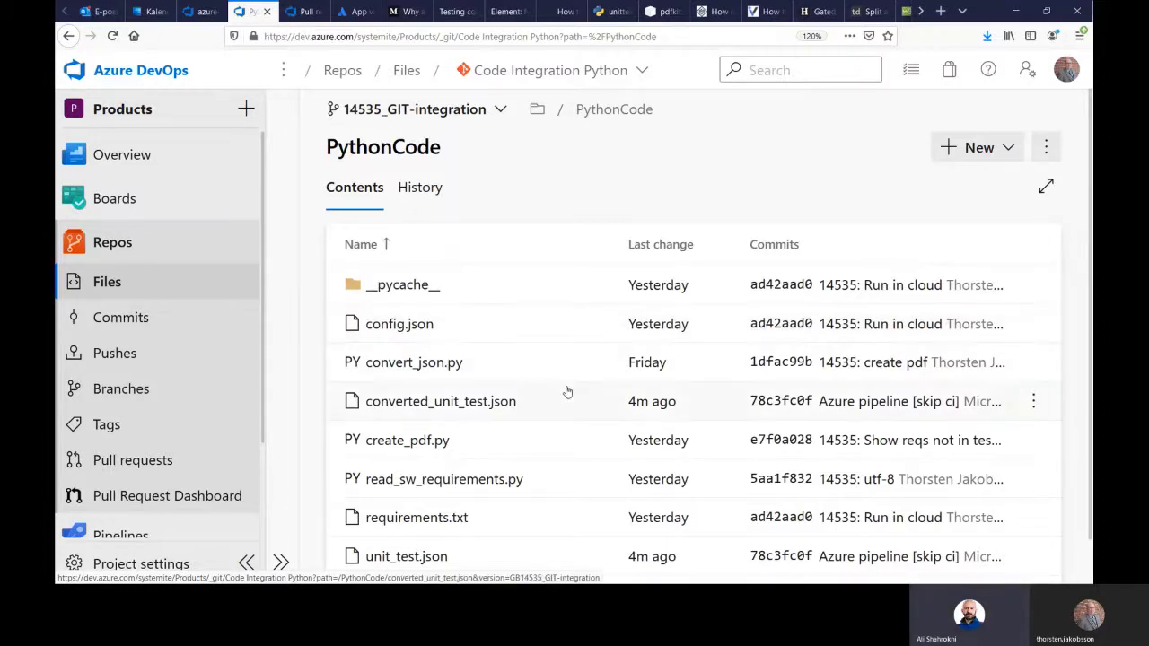
pyautogui.scroll(-1, 568, 392)
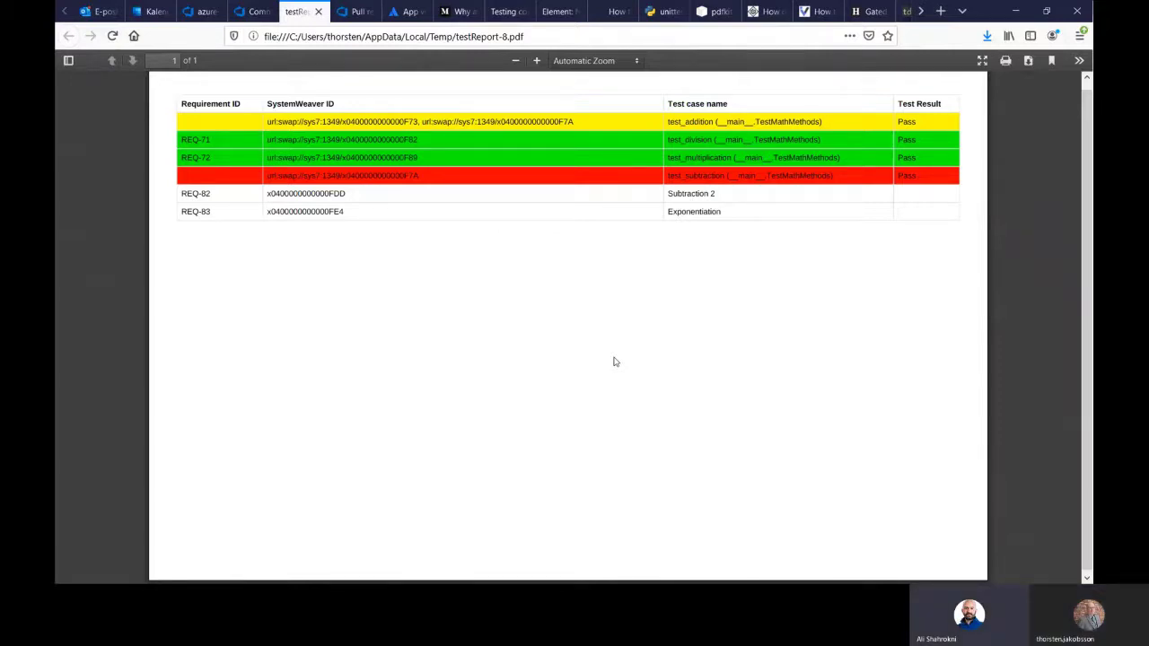
pyautogui.hotkey('alt', 'Tab')
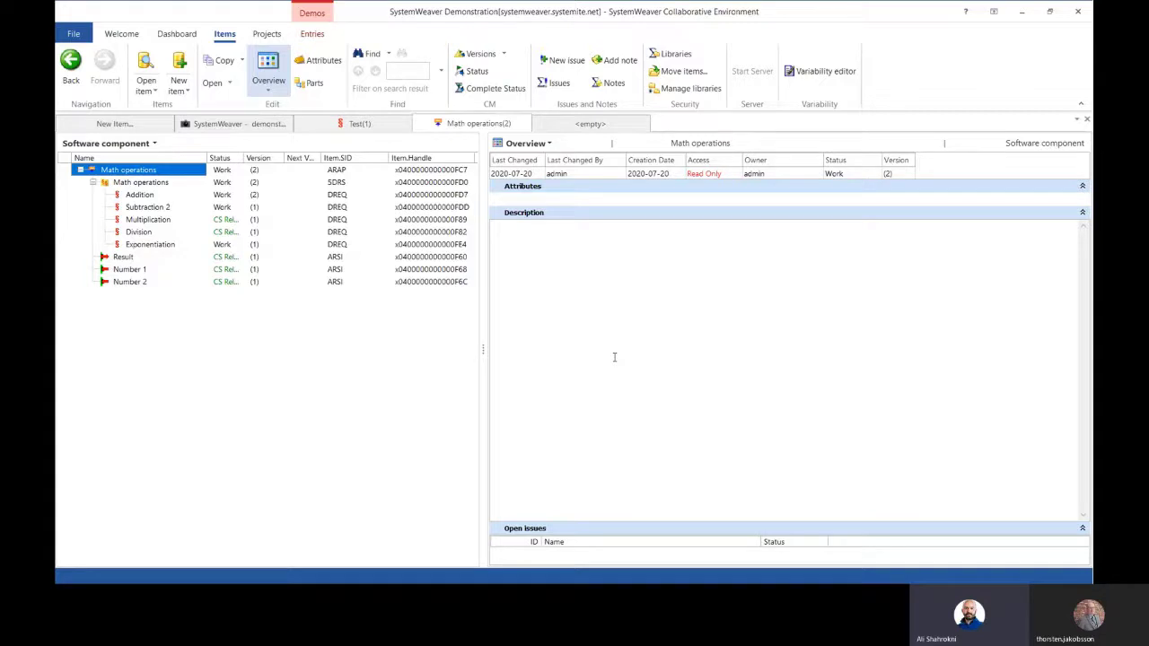
pyautogui.hotkey('alt', 'Tab')
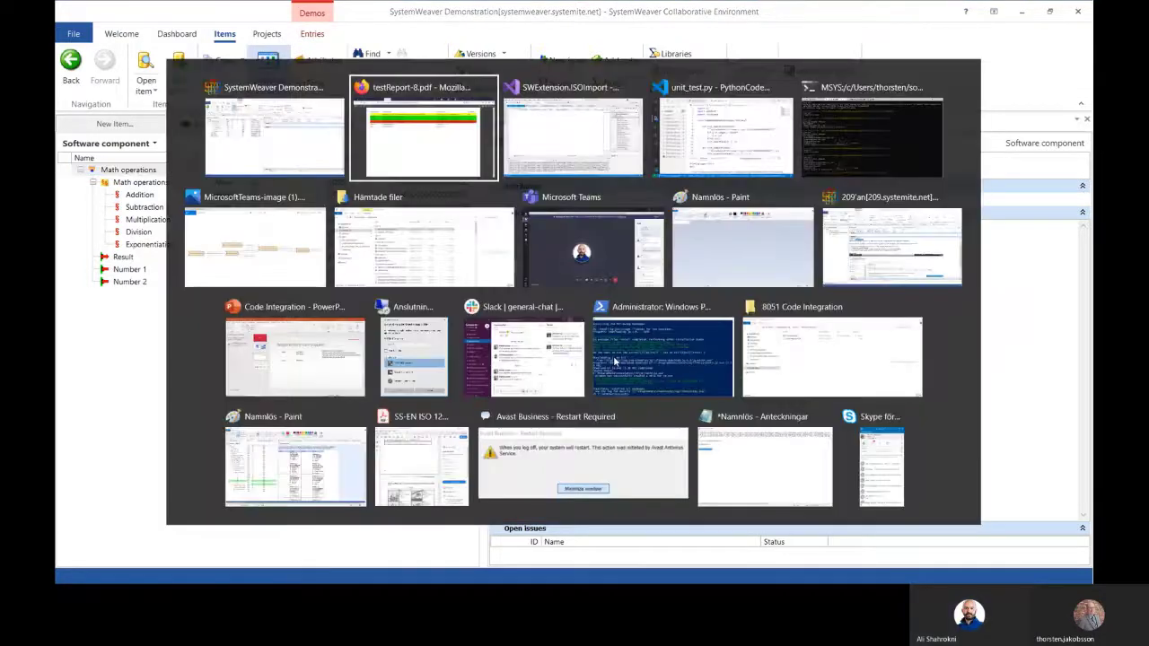